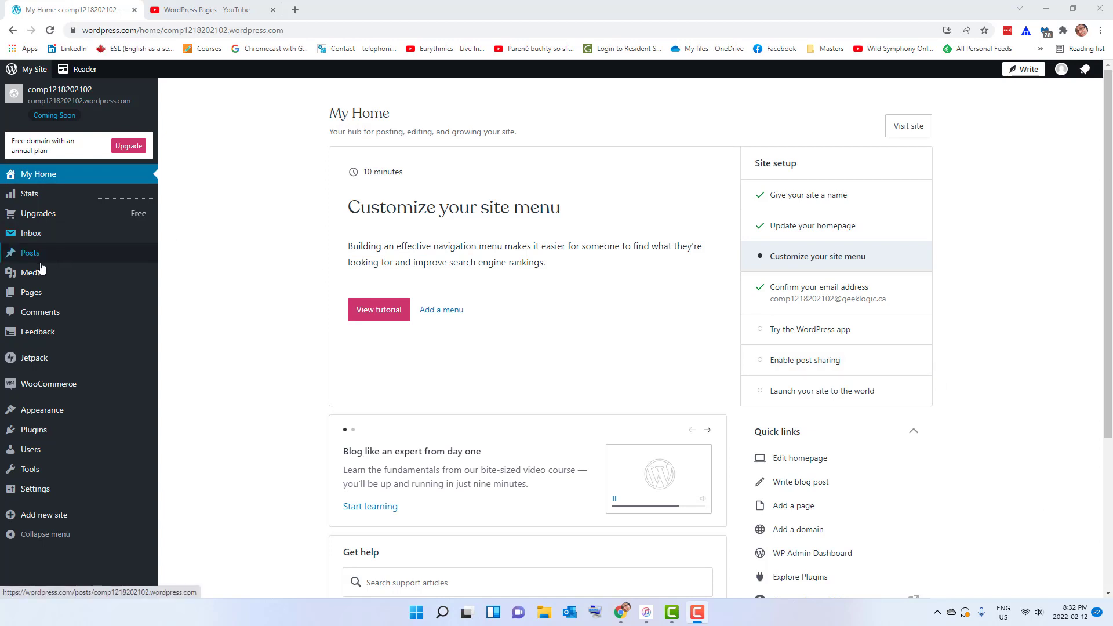
# - Start a new blog post from the site's list of posts
pyautogui.moveTo(39, 262)
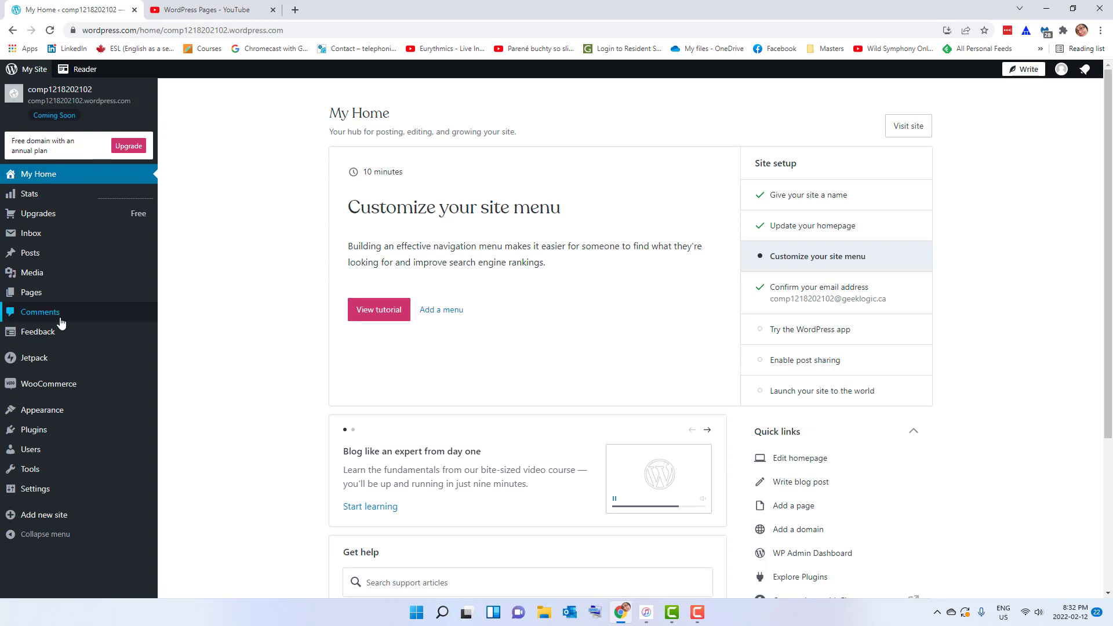
pyautogui.click(30, 255)
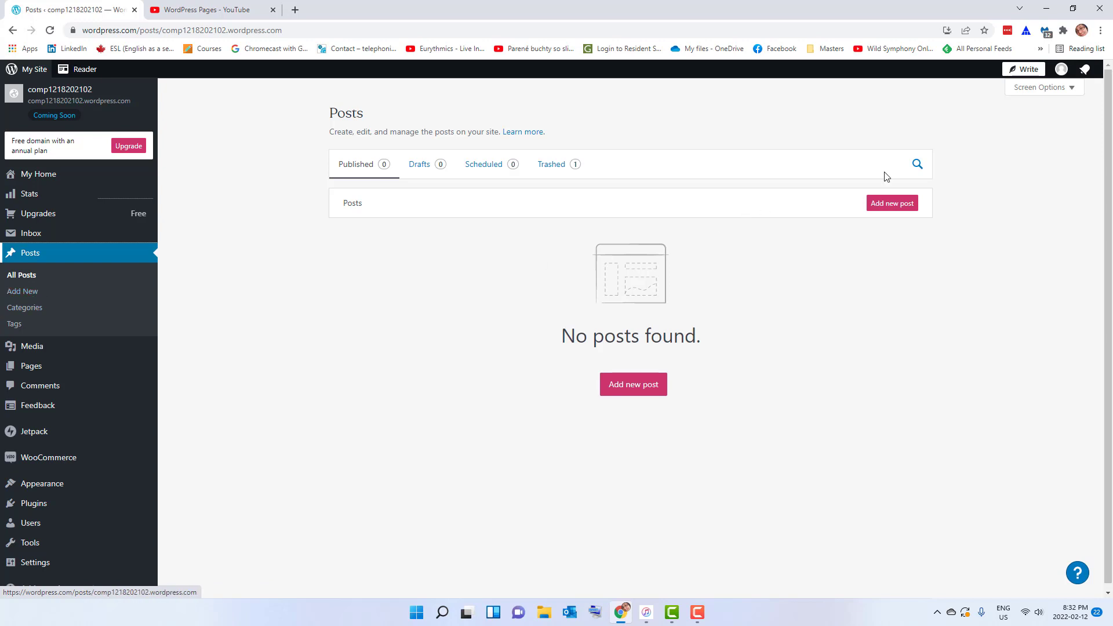
pyautogui.click(908, 208)
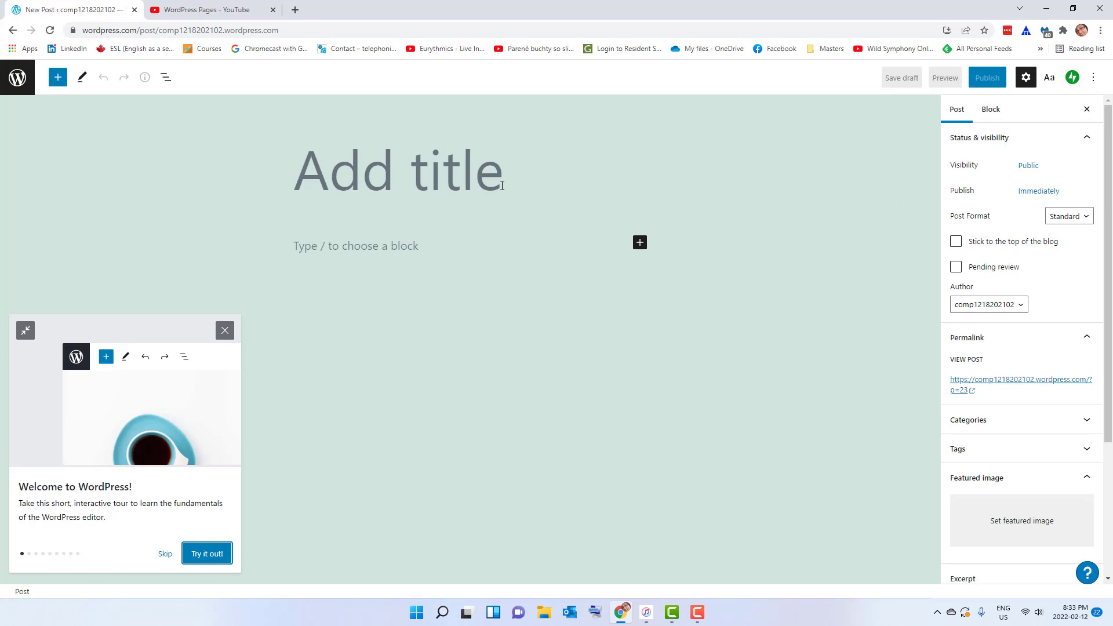
# - Title the post "Practice Post 1"
pyautogui.click(481, 245)
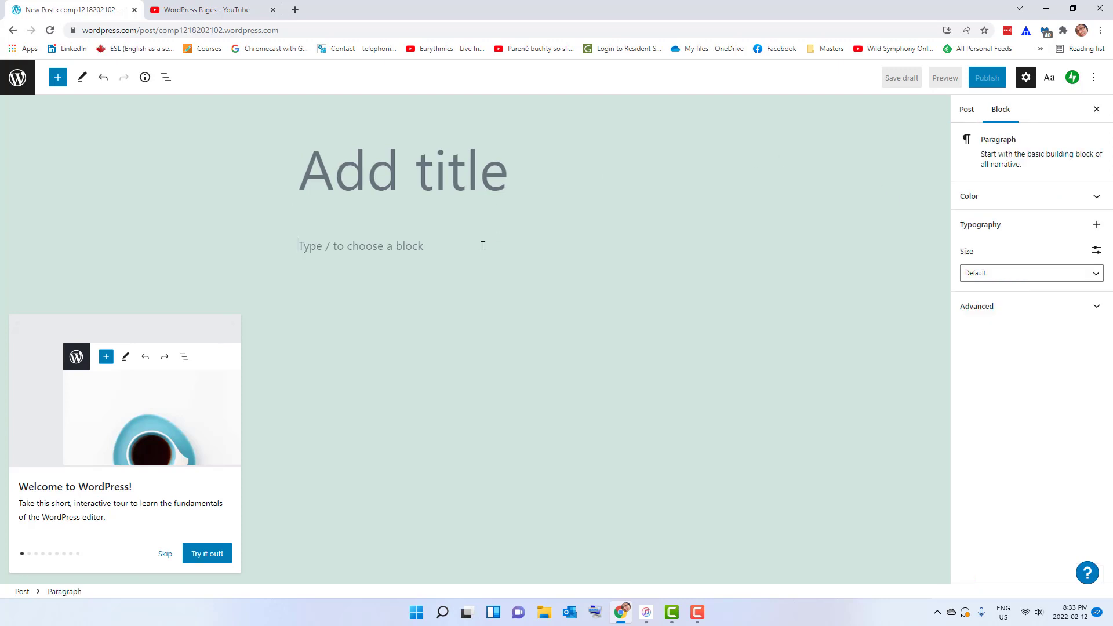
pyautogui.click(483, 196)
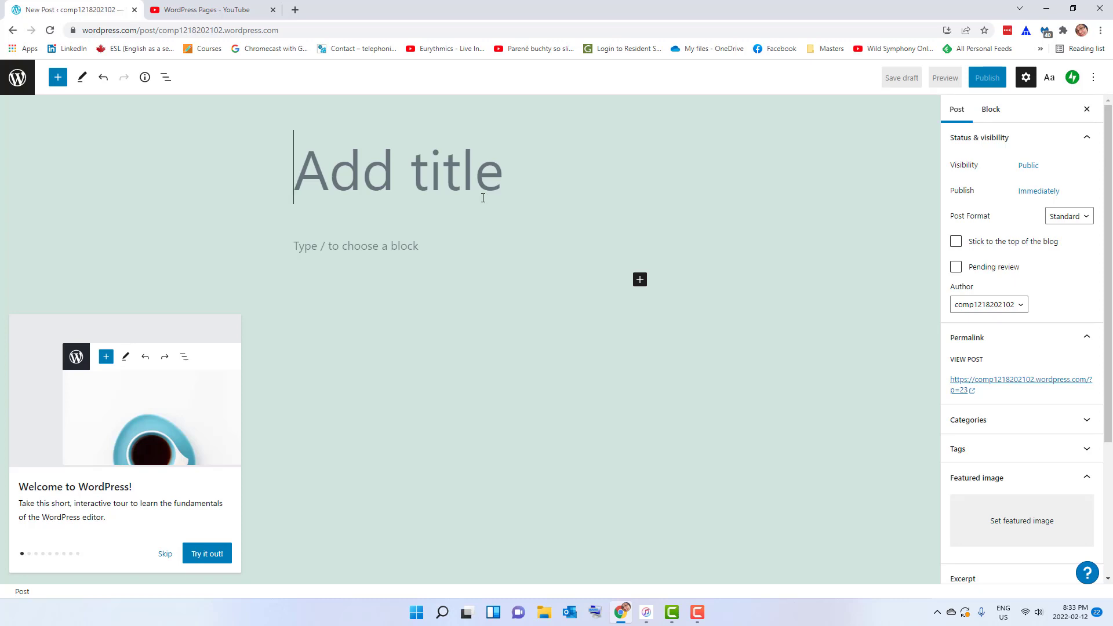
pyautogui.write('Practi')
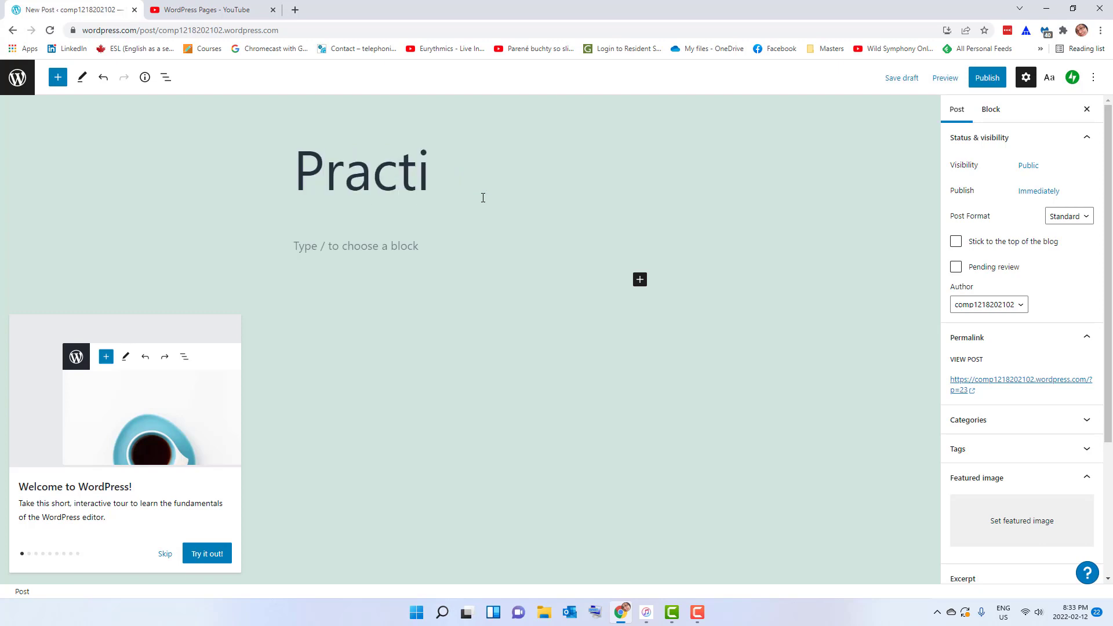
pyautogui.write('ce POst')
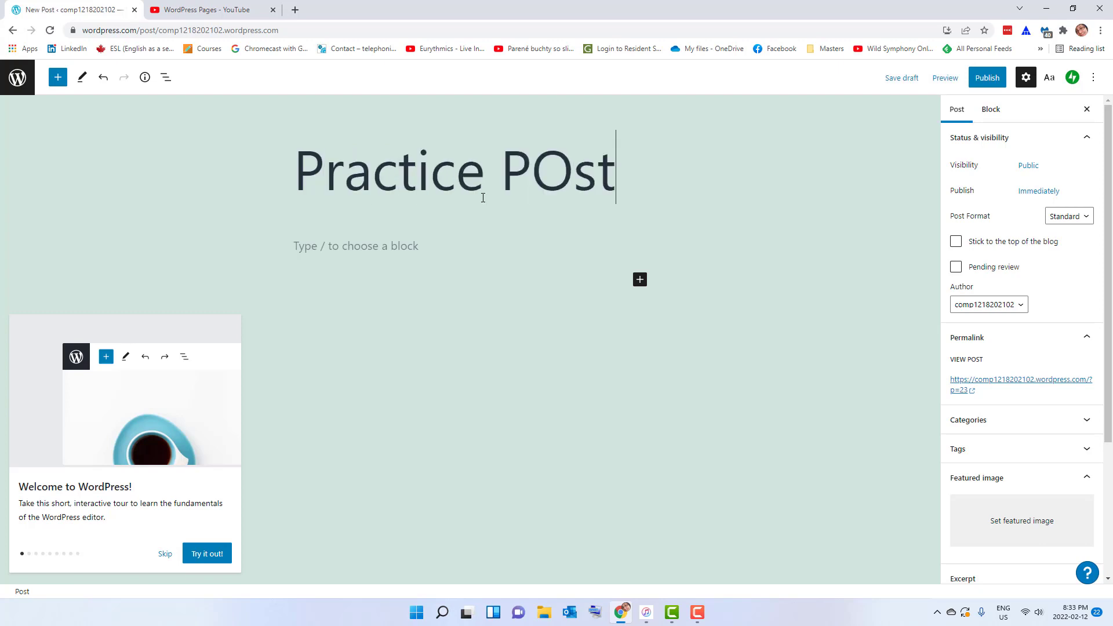
pyautogui.press('BackSpace')
pyautogui.press('BackSpace')
pyautogui.press('BackSpace')
pyautogui.write('ost')
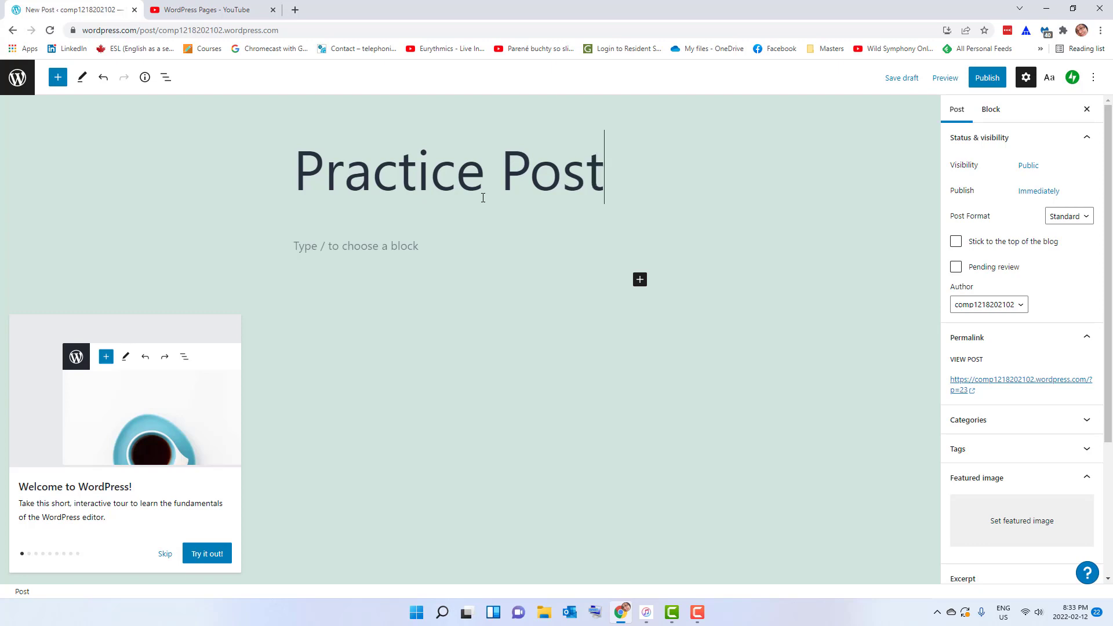
pyautogui.write(' 1')
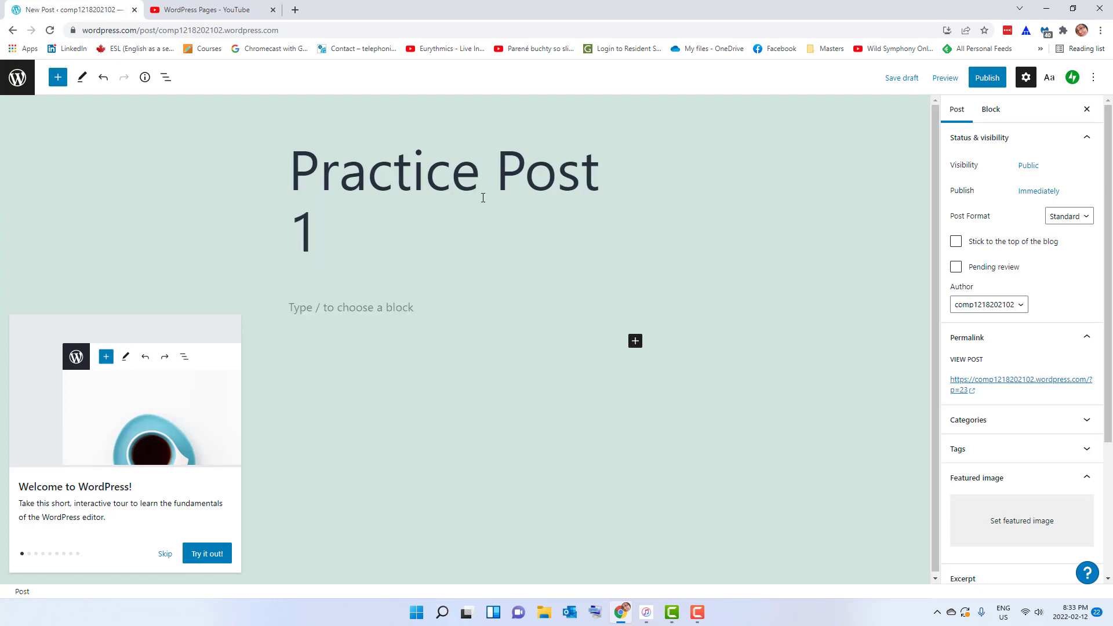
# - Write the body paragraph "This is my first post. Hello World!" below the title
pyautogui.click(384, 306)
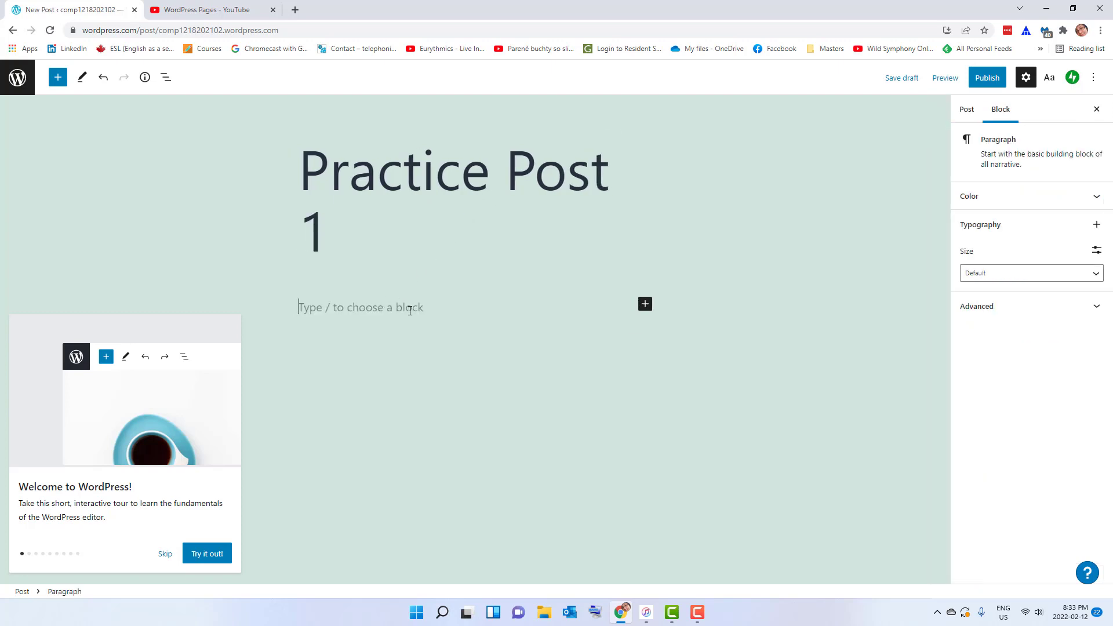
pyautogui.write('This')
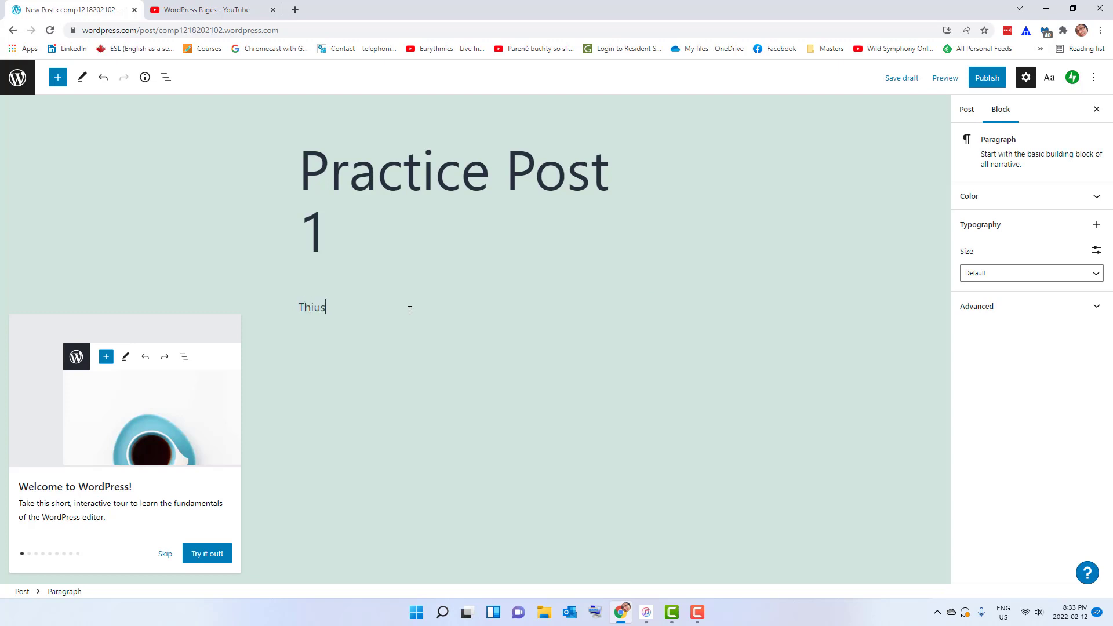
pyautogui.press('BackSpace')
pyautogui.write('s is my first post. Hello World!')
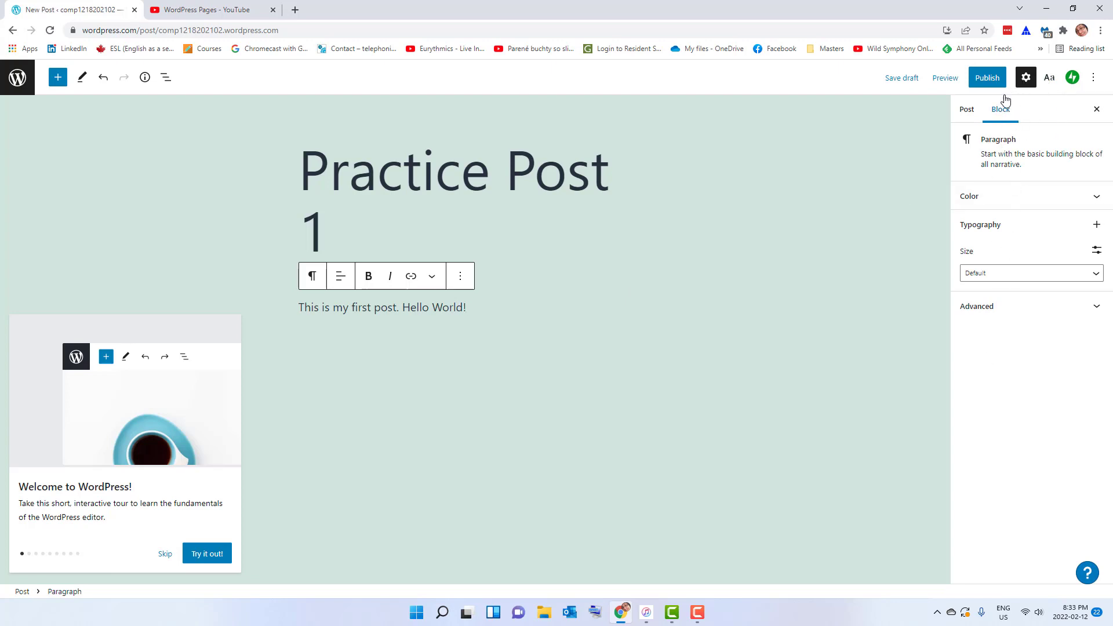
# - Save the post as a draft, keeping the settings sidebar shown
pyautogui.click(1026, 77)
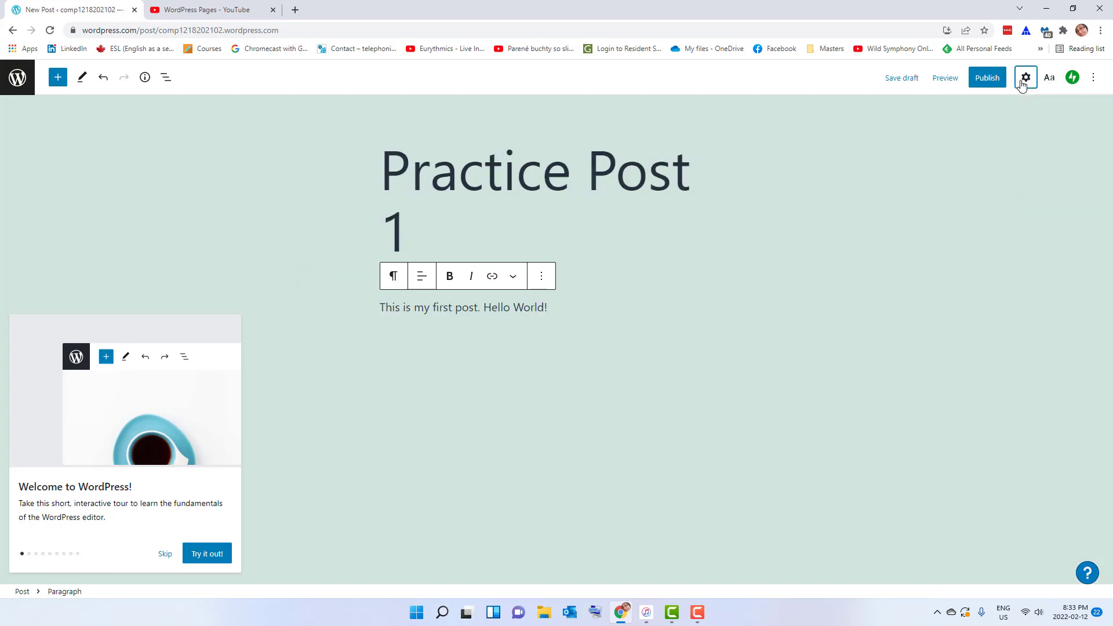
pyautogui.click(1026, 78)
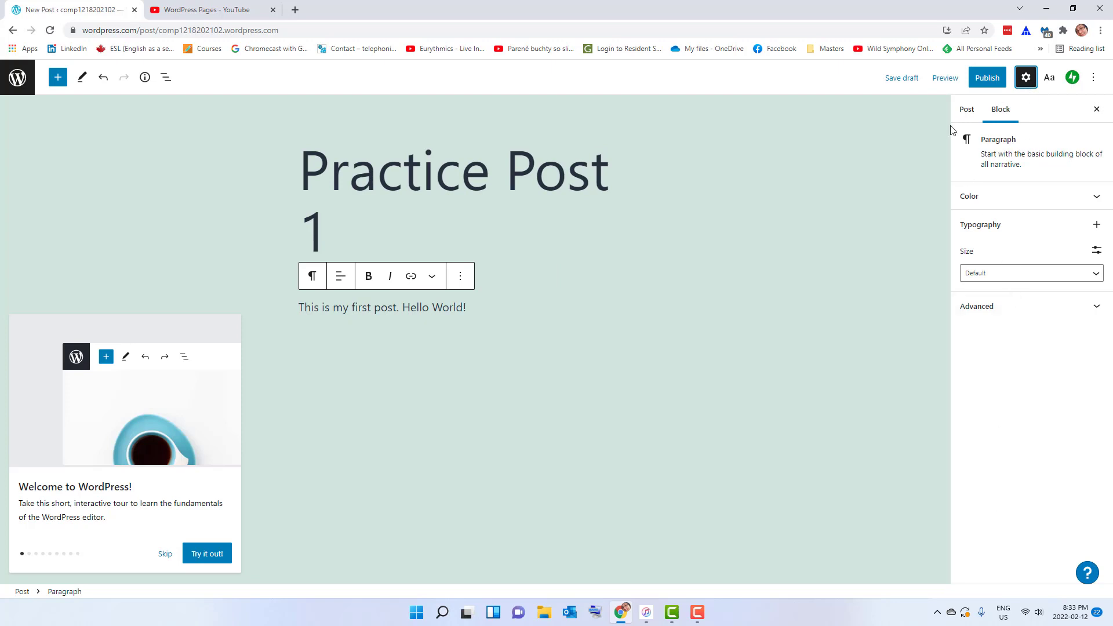
pyautogui.click(903, 79)
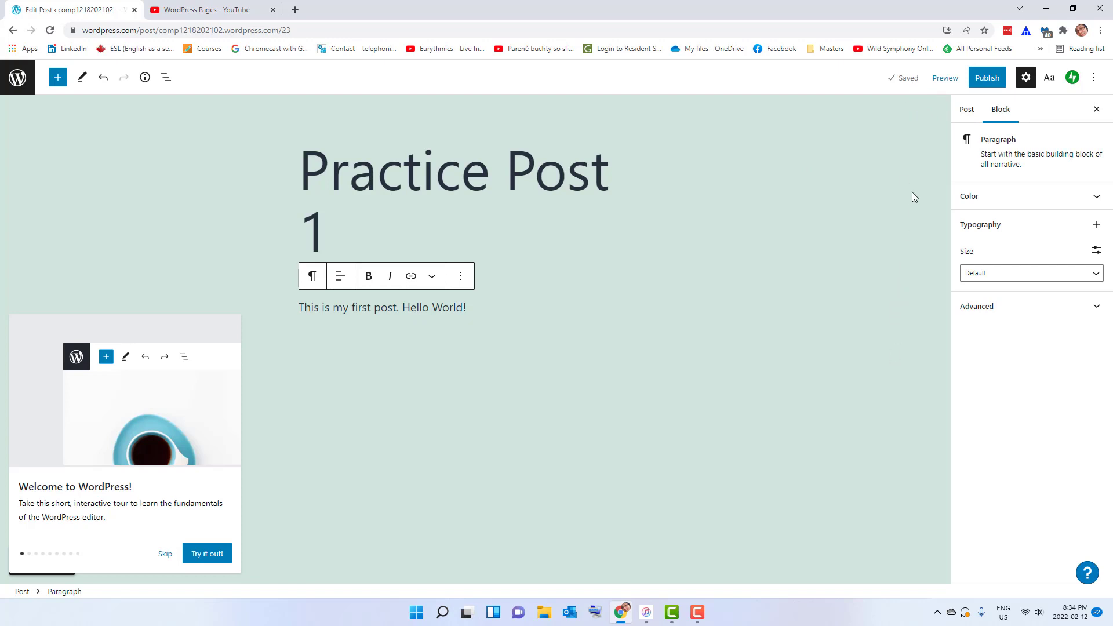
# - Examine the post's visibility, publish date and post format options, keeping the Standard format
pyautogui.click(1001, 114)
pyautogui.click(976, 116)
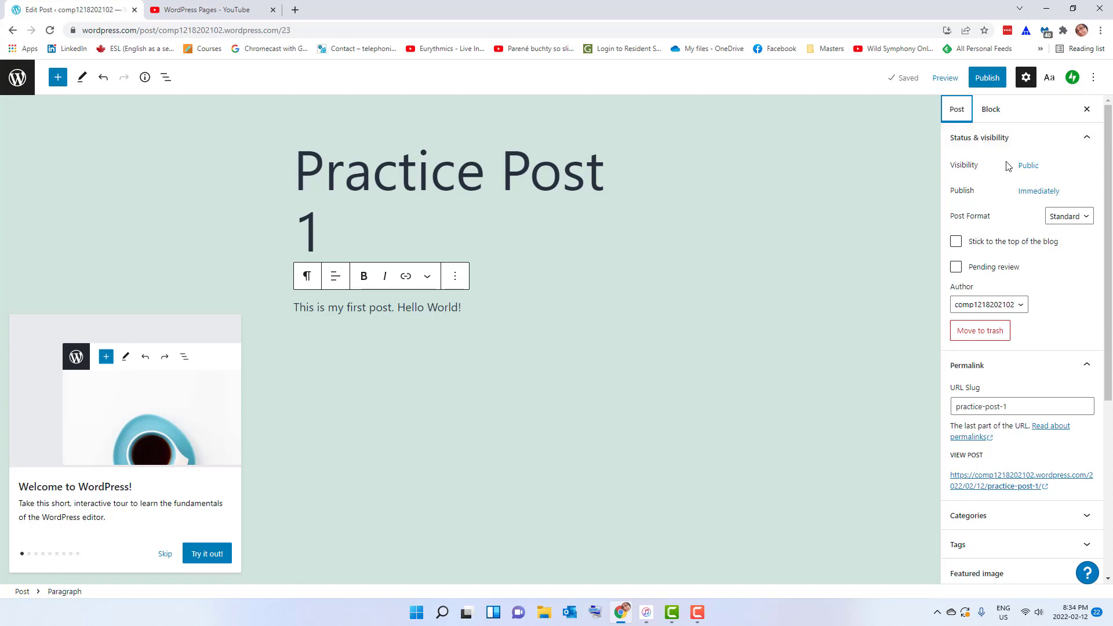
pyautogui.click(1025, 166)
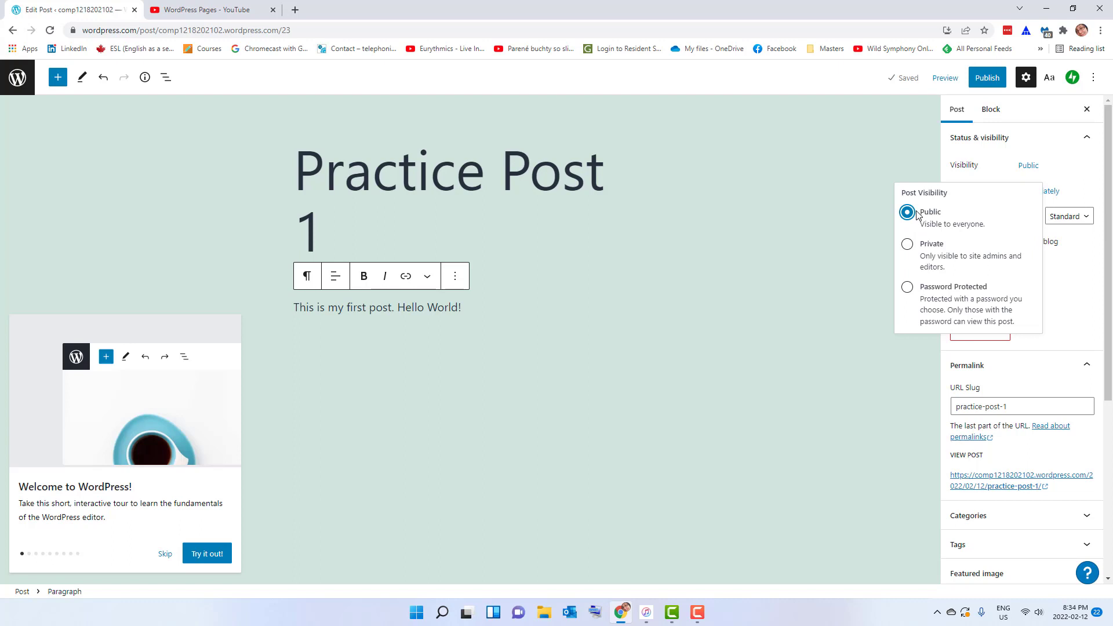
pyautogui.click(1037, 173)
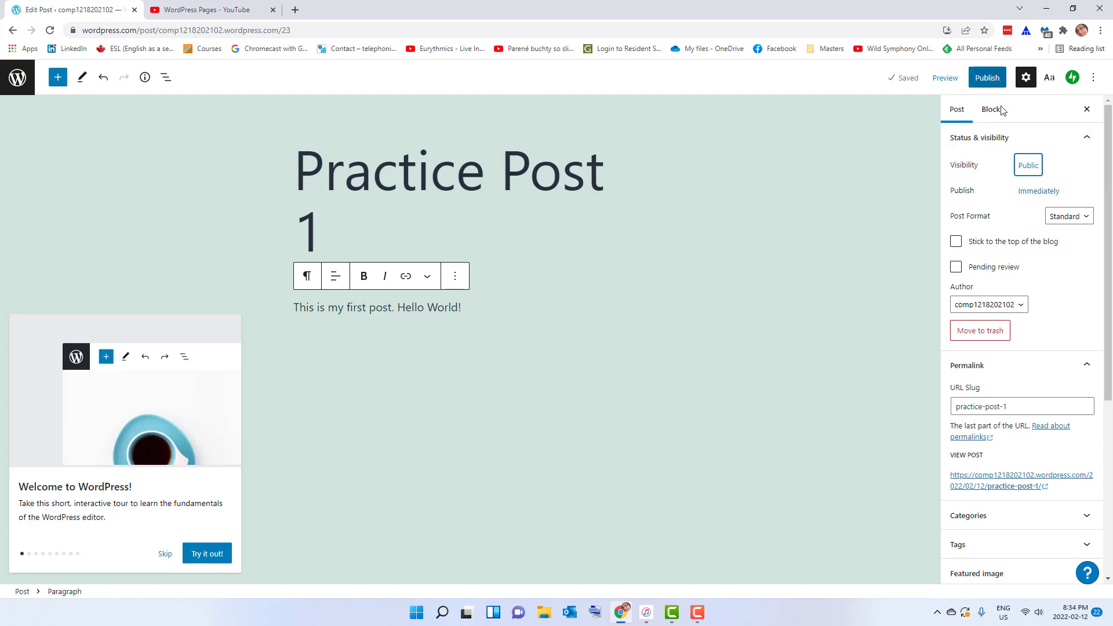
pyautogui.click(1044, 192)
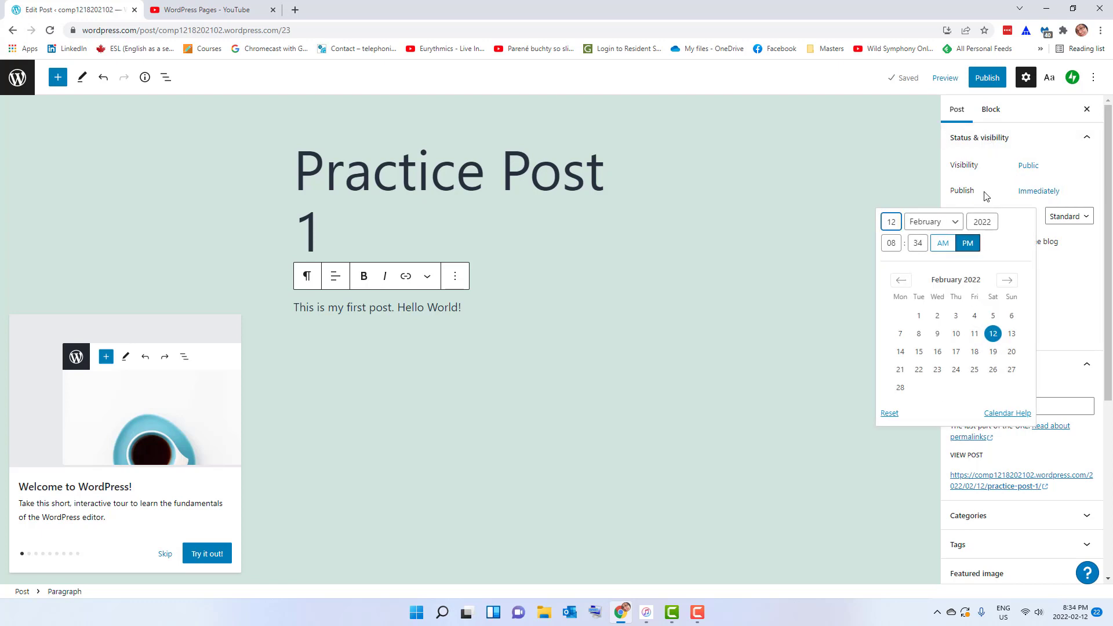
pyautogui.click(975, 190)
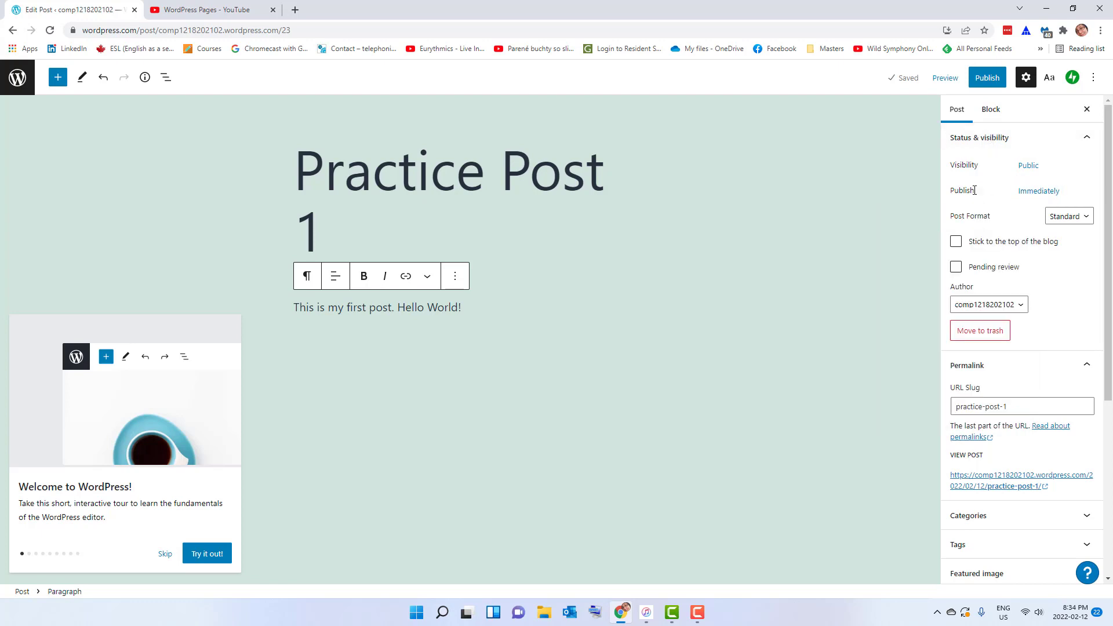
pyautogui.click(1077, 222)
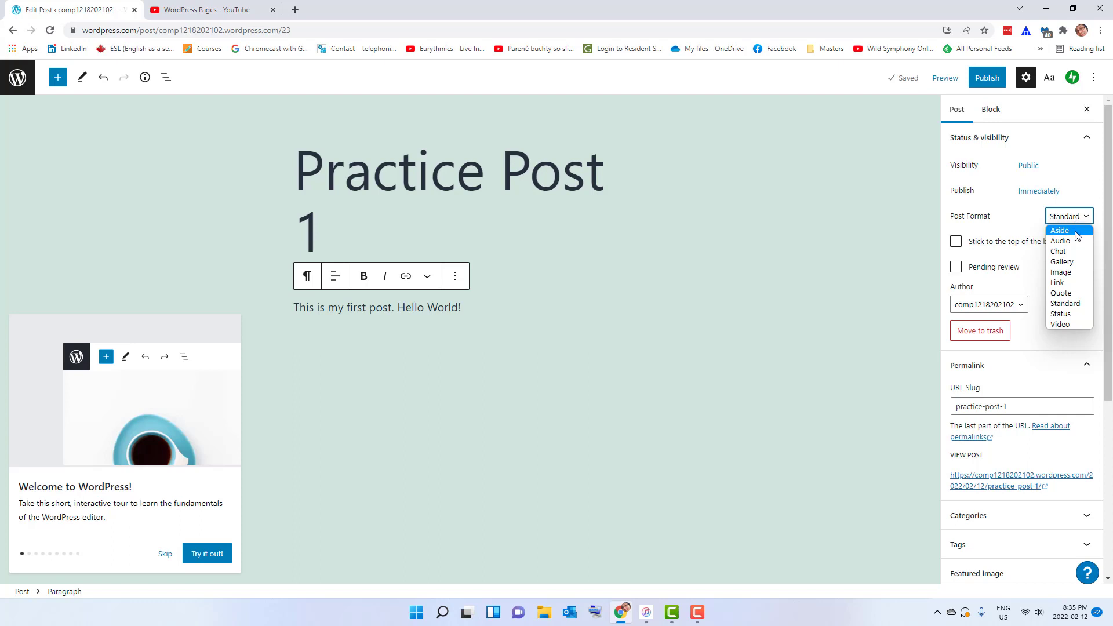
pyautogui.click(1079, 308)
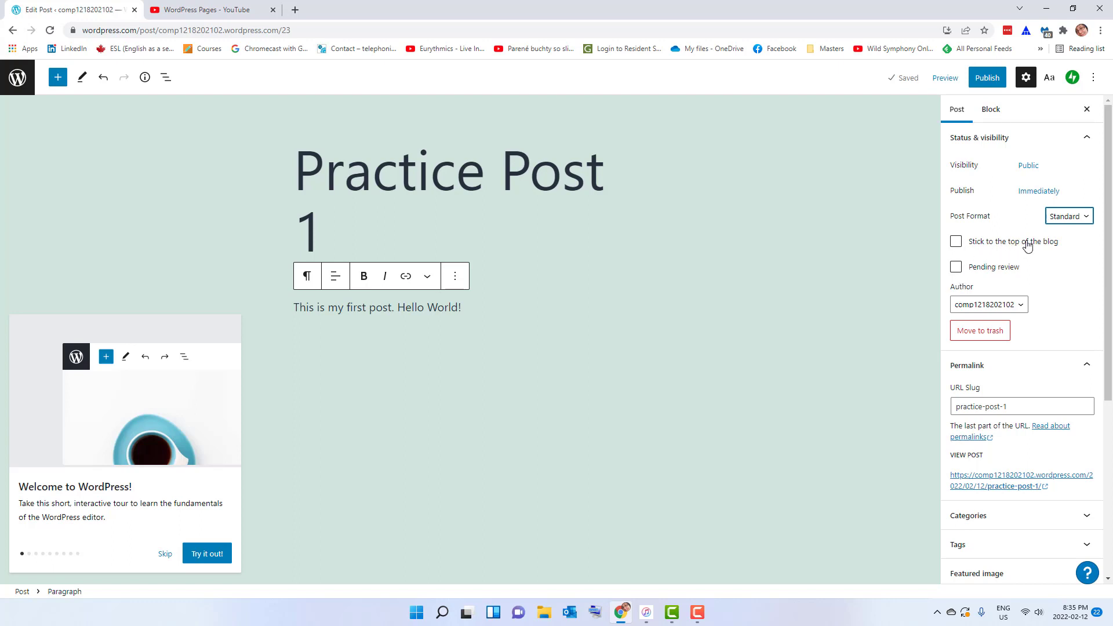
# - Make the post stick to the top of the blog and disallow comments and pingbacks & trackbacks
pyautogui.click(957, 244)
pyautogui.scroll(-3, 972, 377)
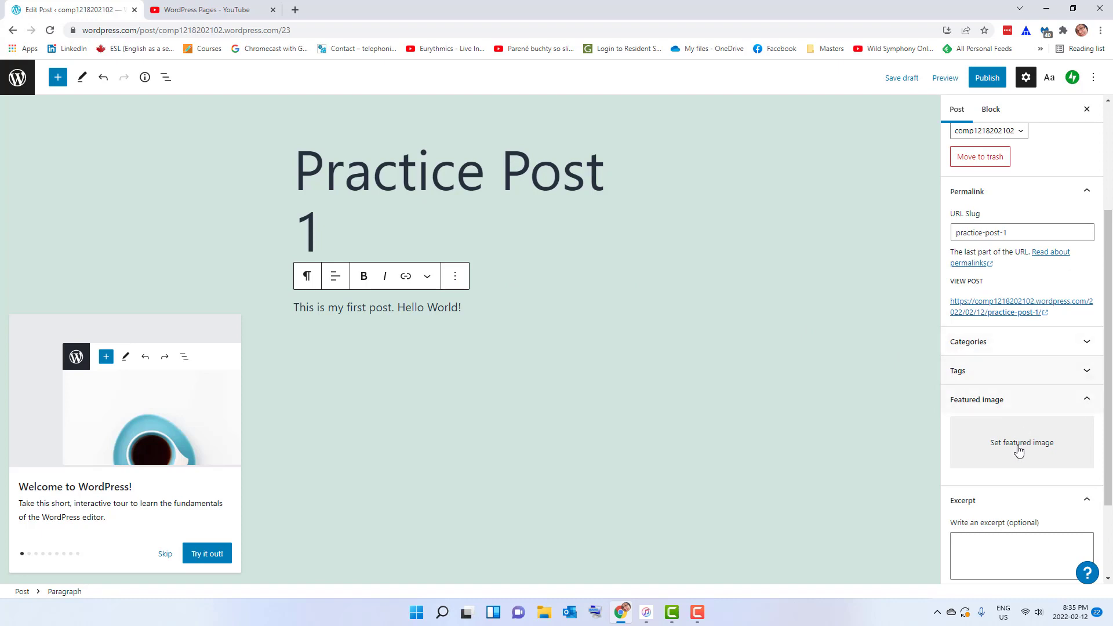
pyautogui.scroll(-1, 1016, 492)
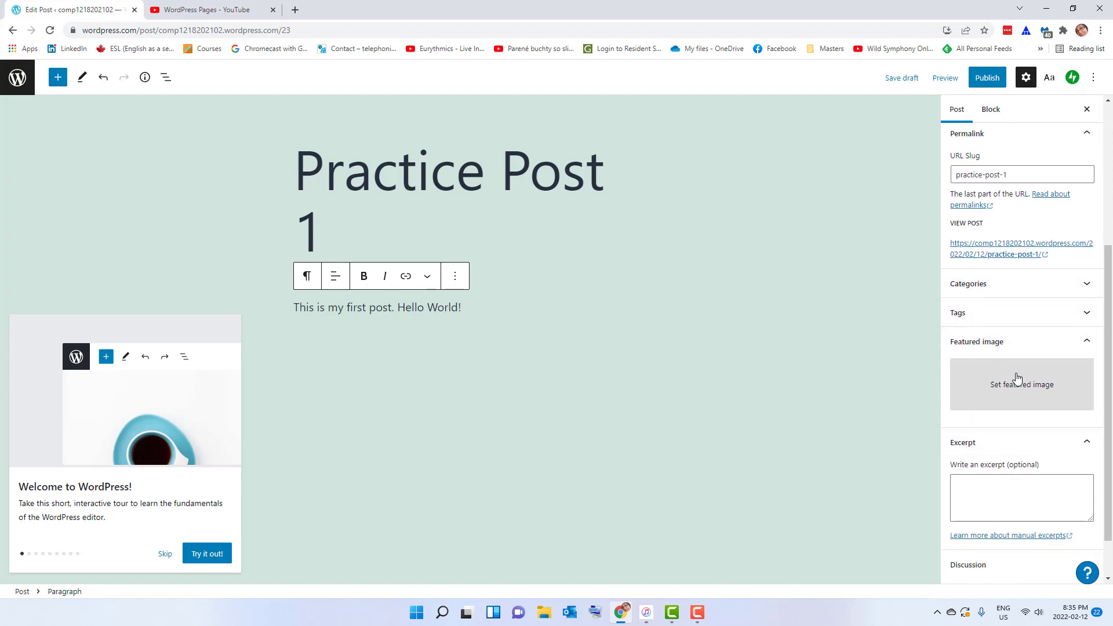
pyautogui.scroll(-1, 1013, 467)
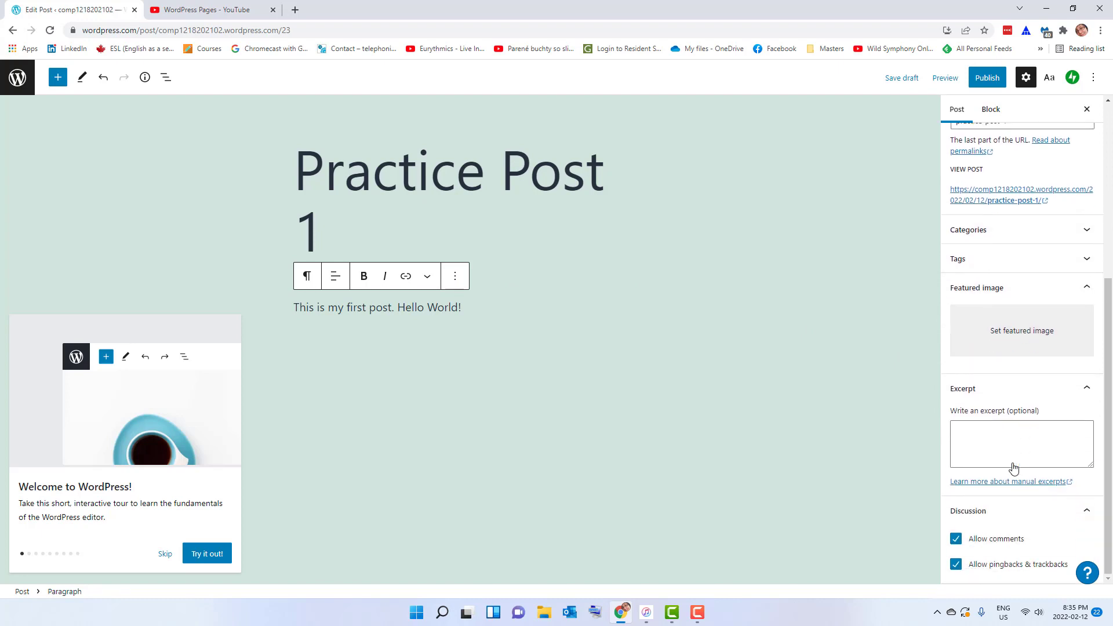
pyautogui.click(956, 541)
pyautogui.click(956, 566)
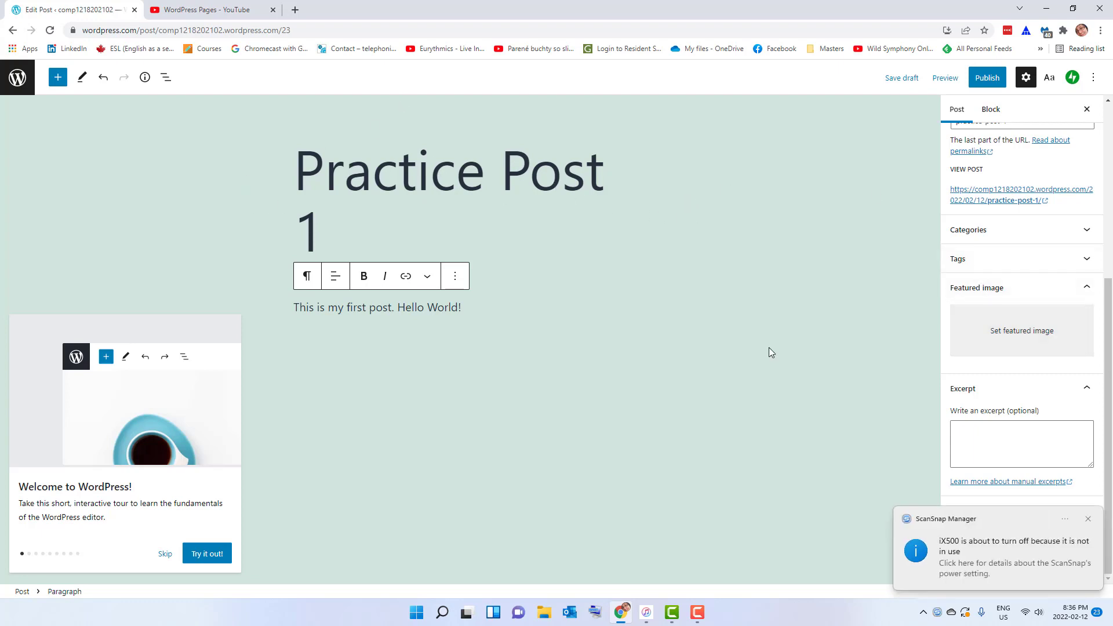
pyautogui.click(1088, 519)
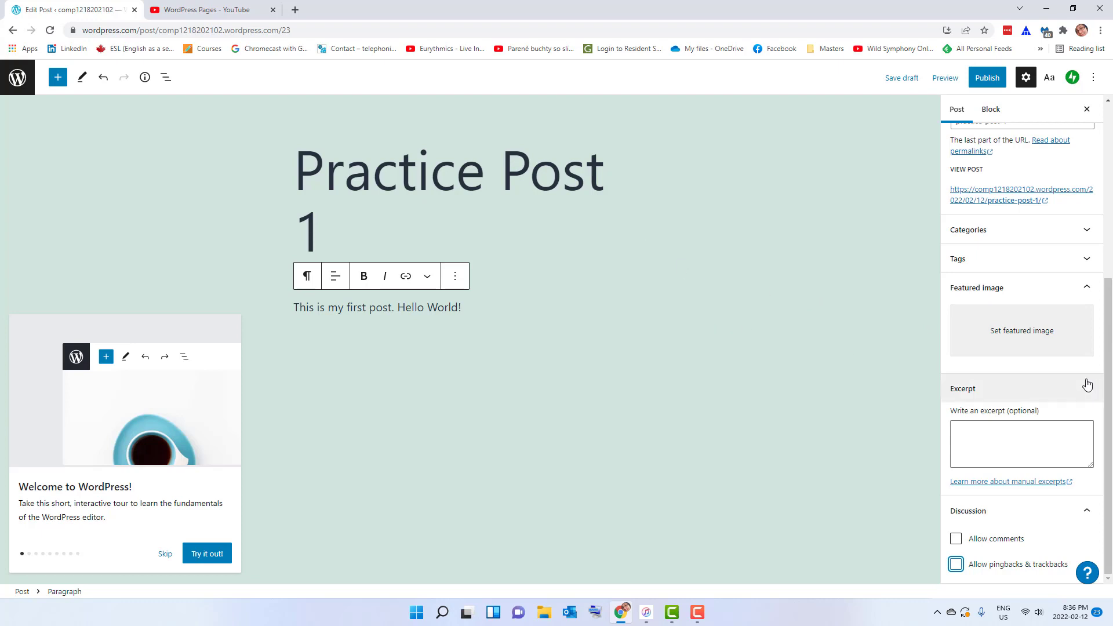
# - Publish the post immediately with public visibility and confirm the pre-publish check
pyautogui.scroll(2, 1087, 384)
pyautogui.scroll(3, 1088, 384)
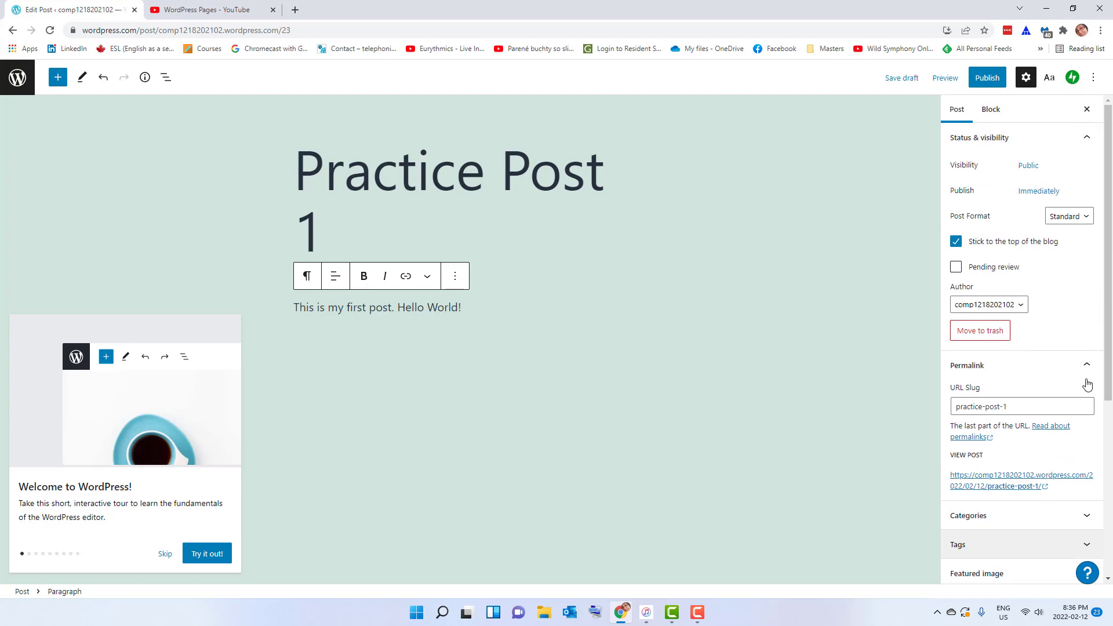
pyautogui.click(1003, 79)
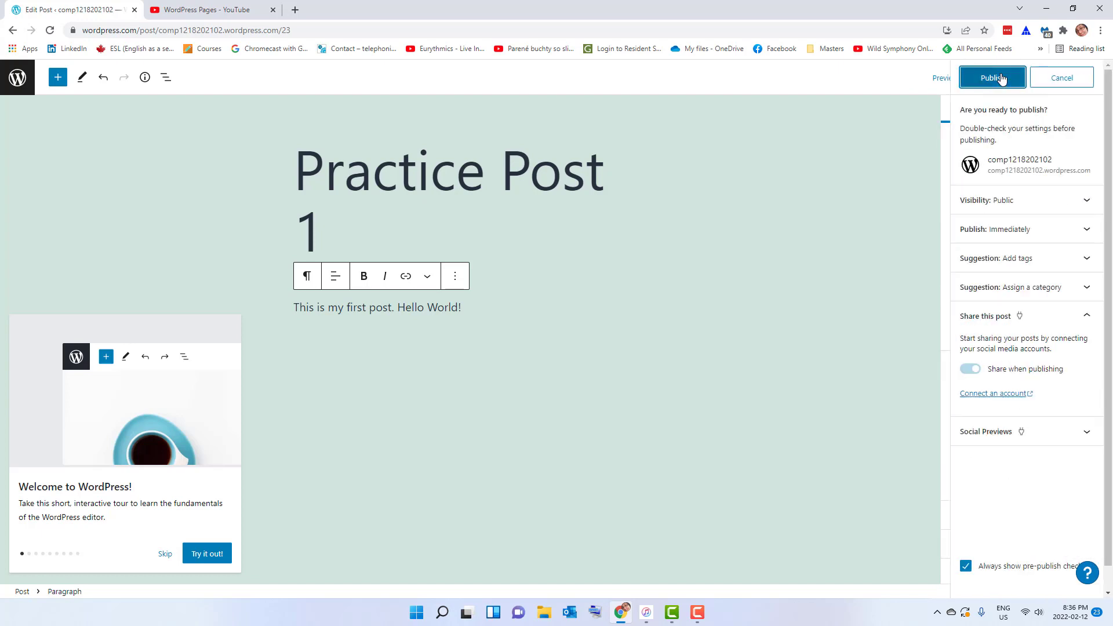
pyautogui.click(1002, 77)
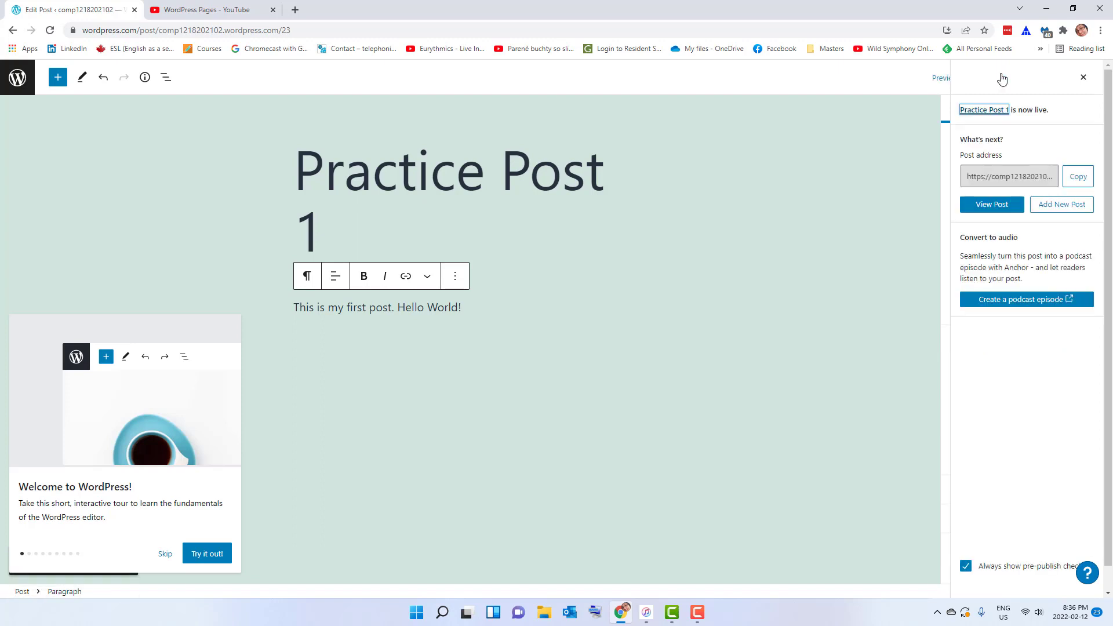
# - View the published post on the live site and check its entry on the Blog page
pyautogui.click(991, 204)
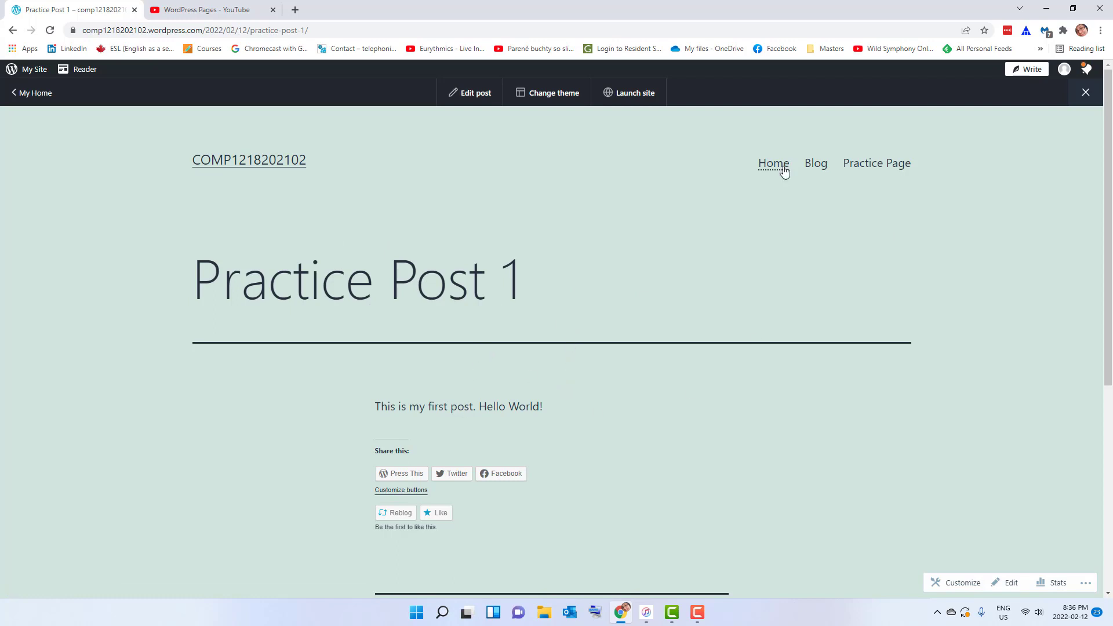
pyautogui.click(816, 167)
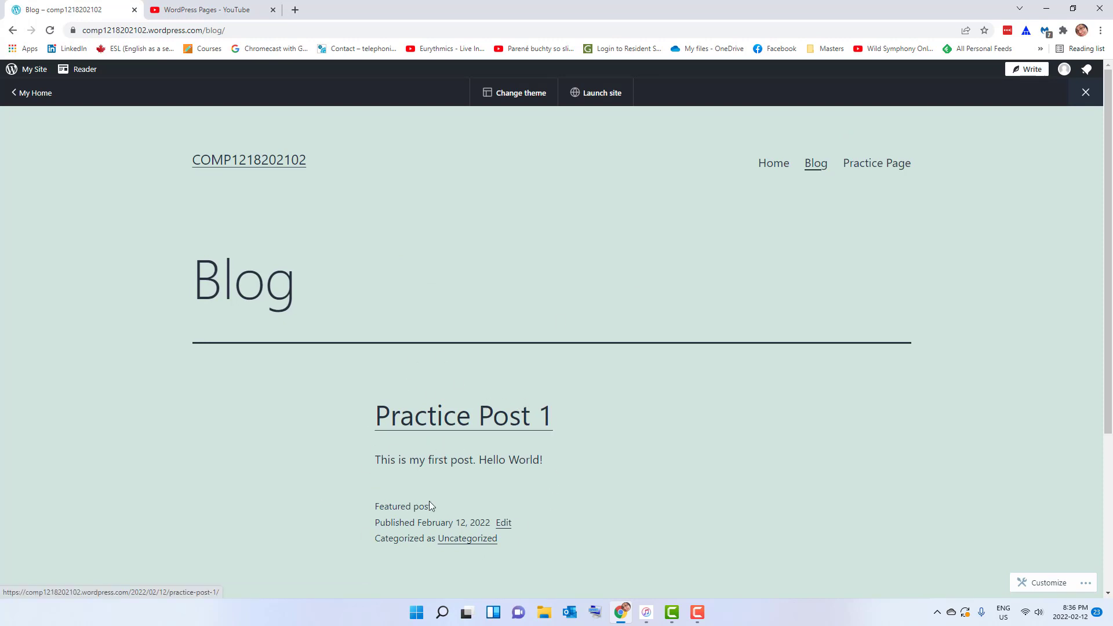
pyautogui.scroll(-2, 567, 438)
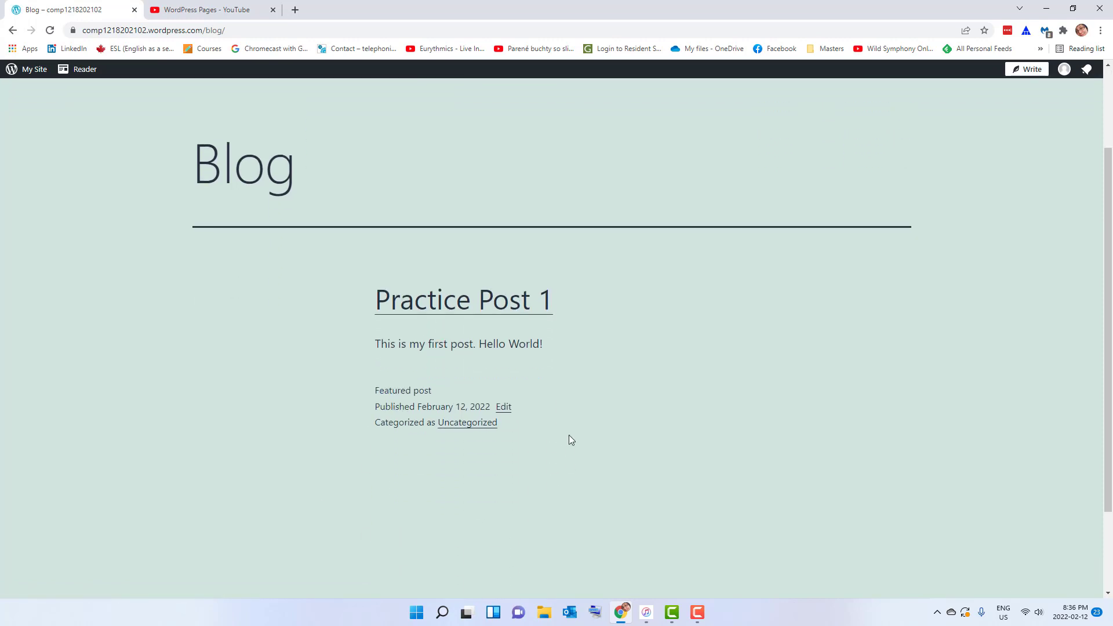
pyautogui.scroll(2, 597, 339)
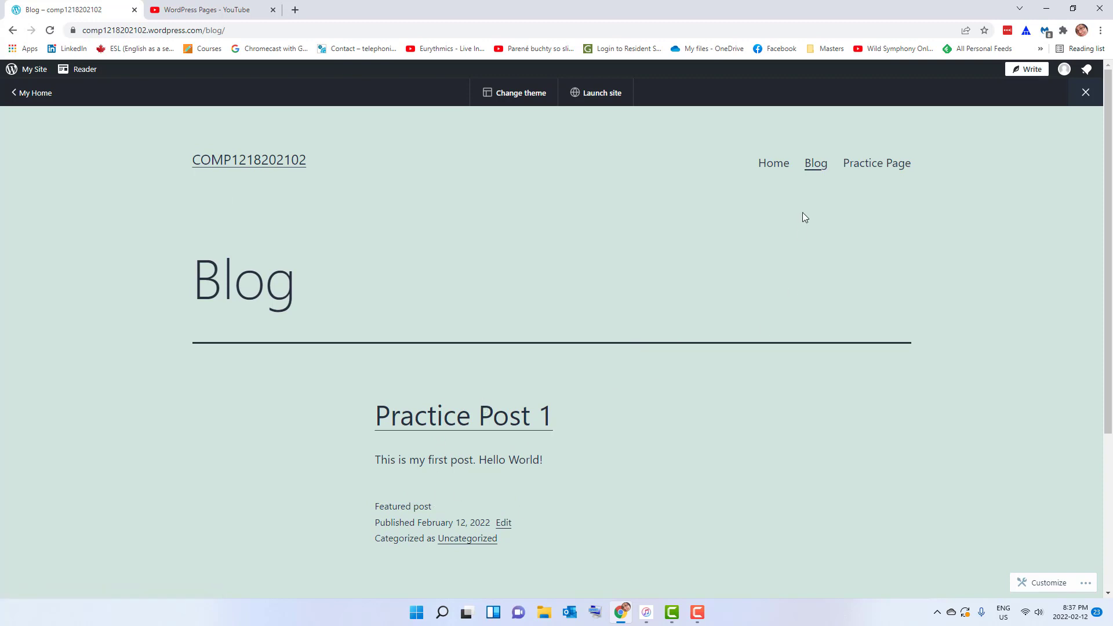
pyautogui.scroll(-2, 471, 492)
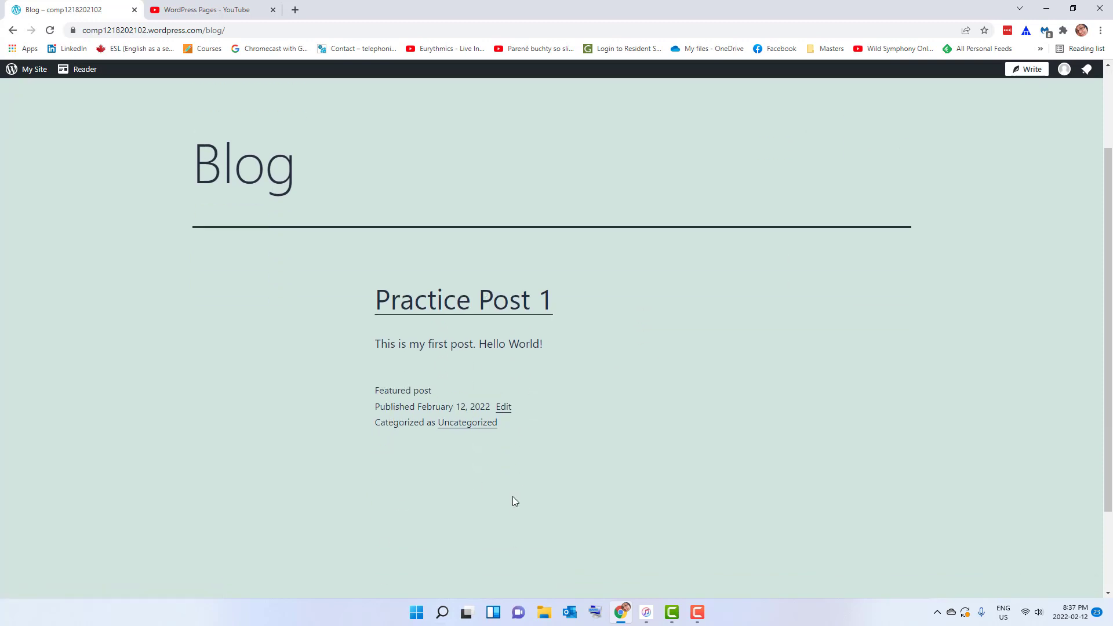
# - Start a new post from the site's posts list and title it "Practice Post 2"
pyautogui.scroll(2, 509, 496)
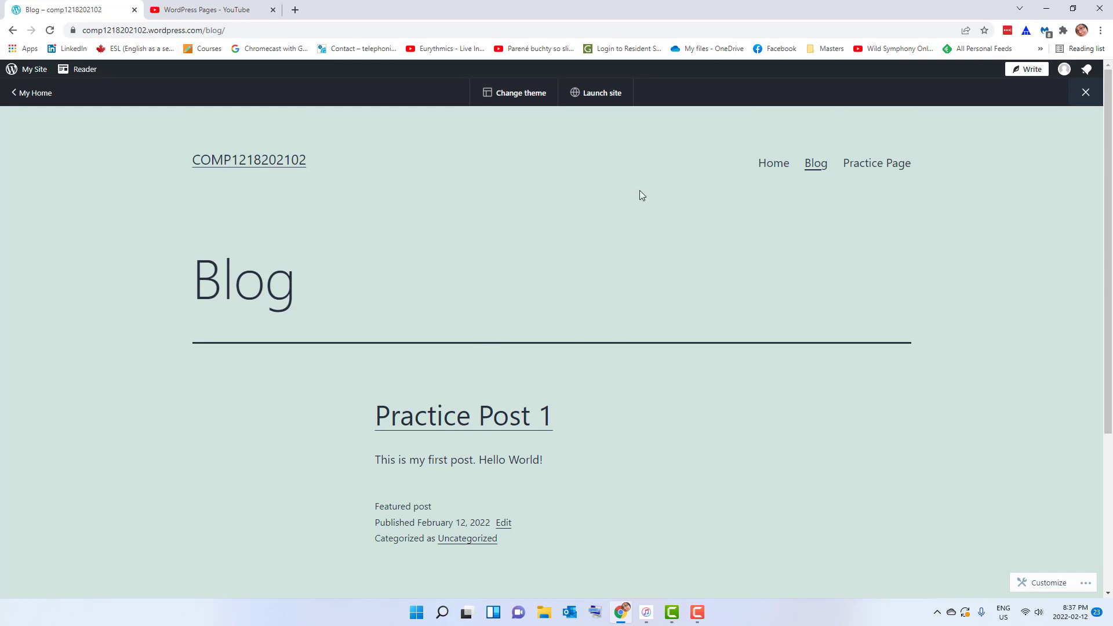
pyautogui.click(38, 70)
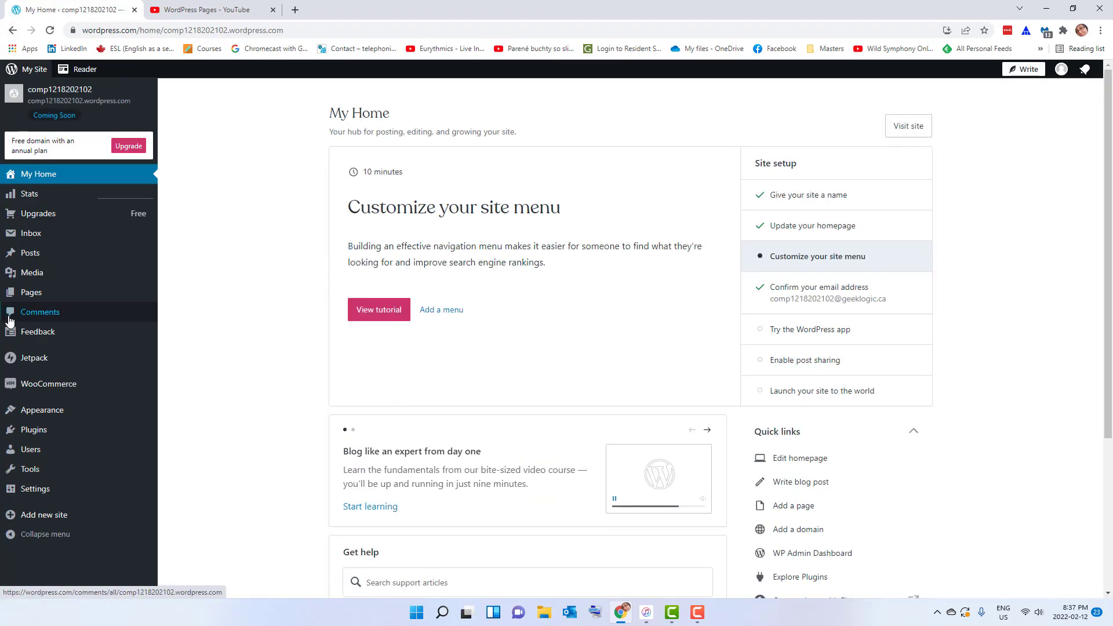
pyautogui.click(23, 253)
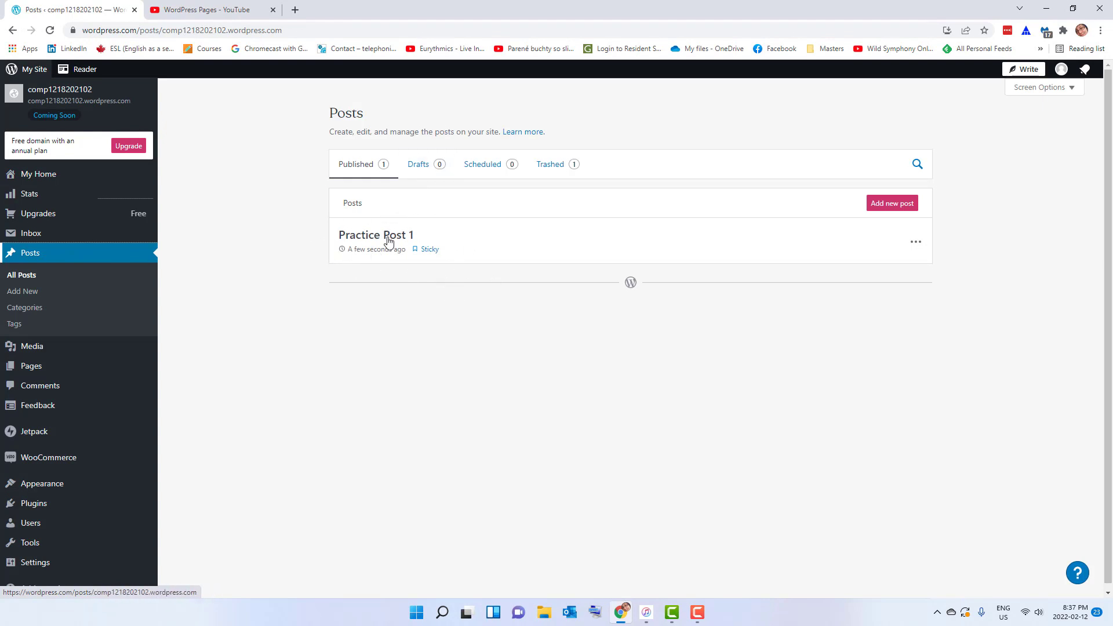
pyautogui.click(887, 204)
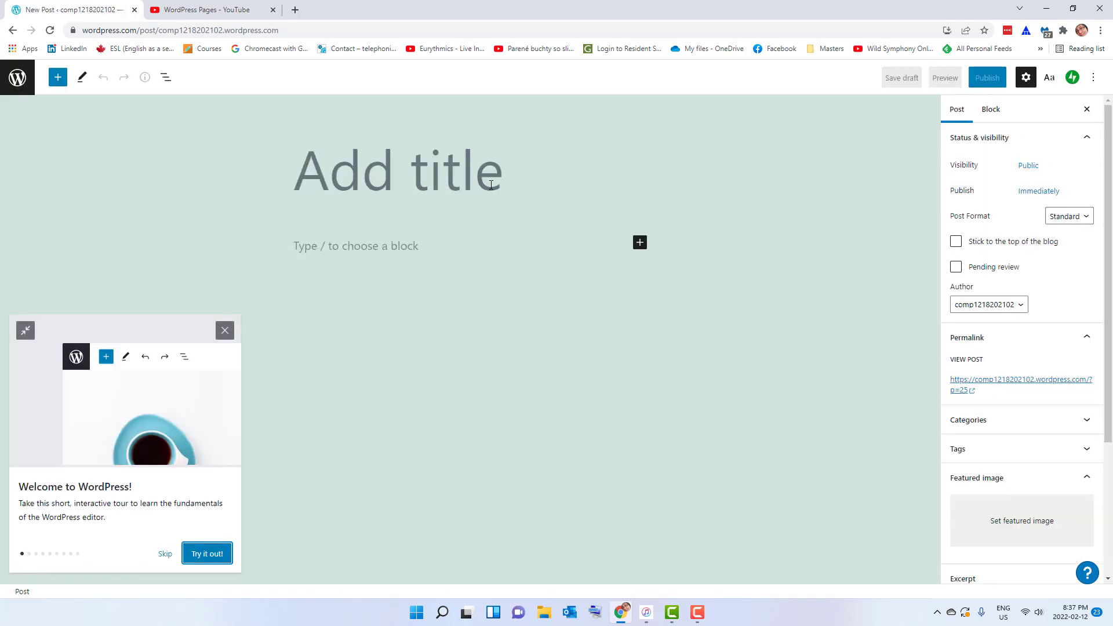
pyautogui.write('Pract')
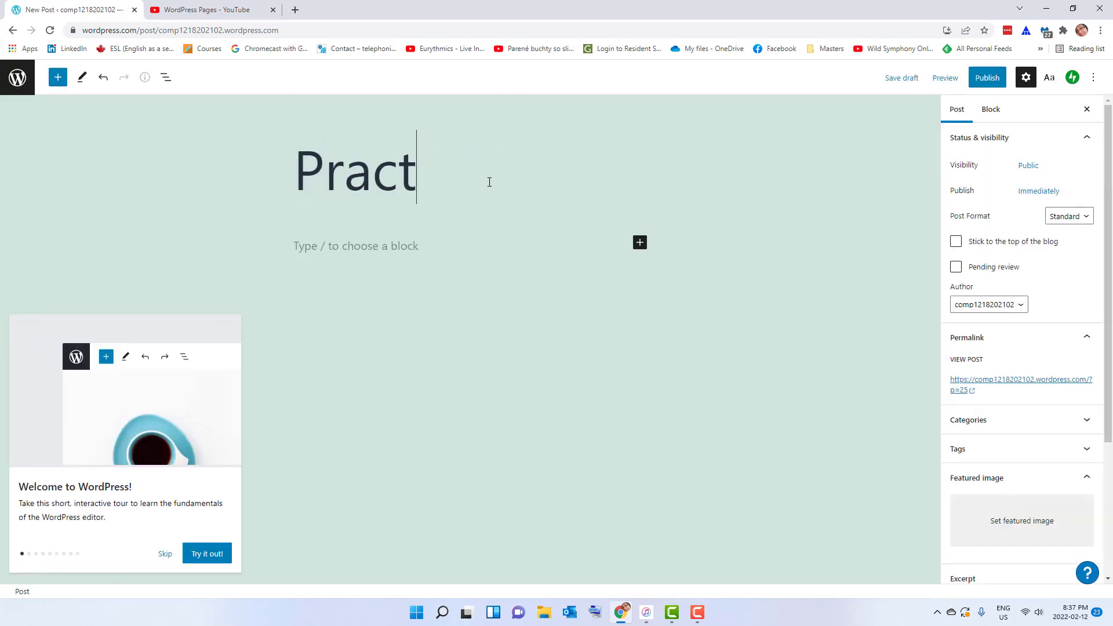
pyautogui.write('ice POst 2')
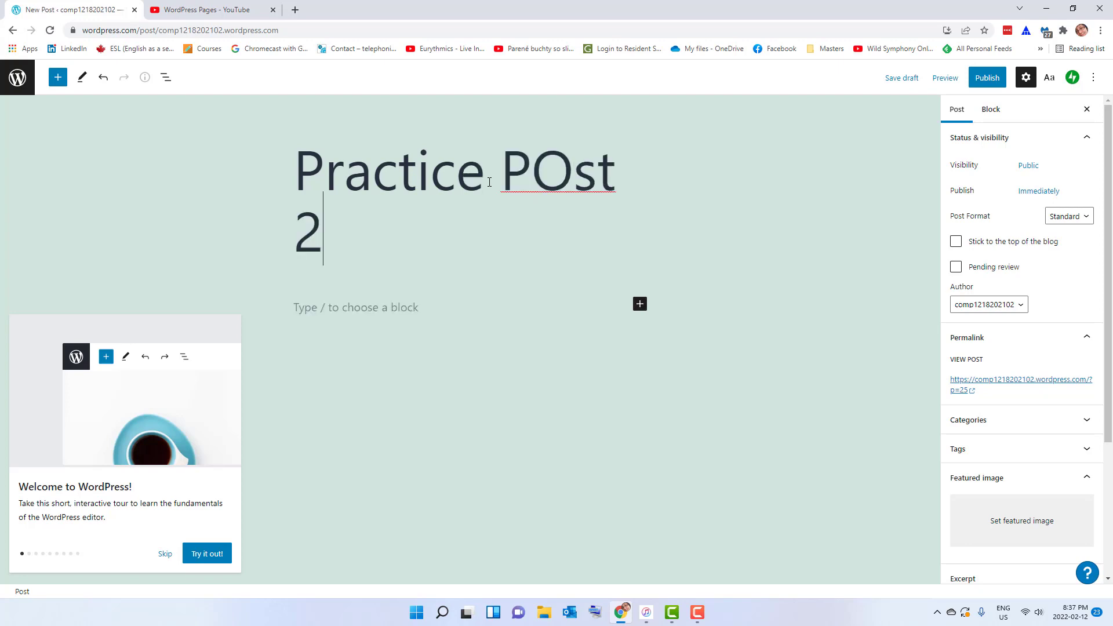
pyautogui.click(544, 187)
pyautogui.press('Delete')
pyautogui.write('o')
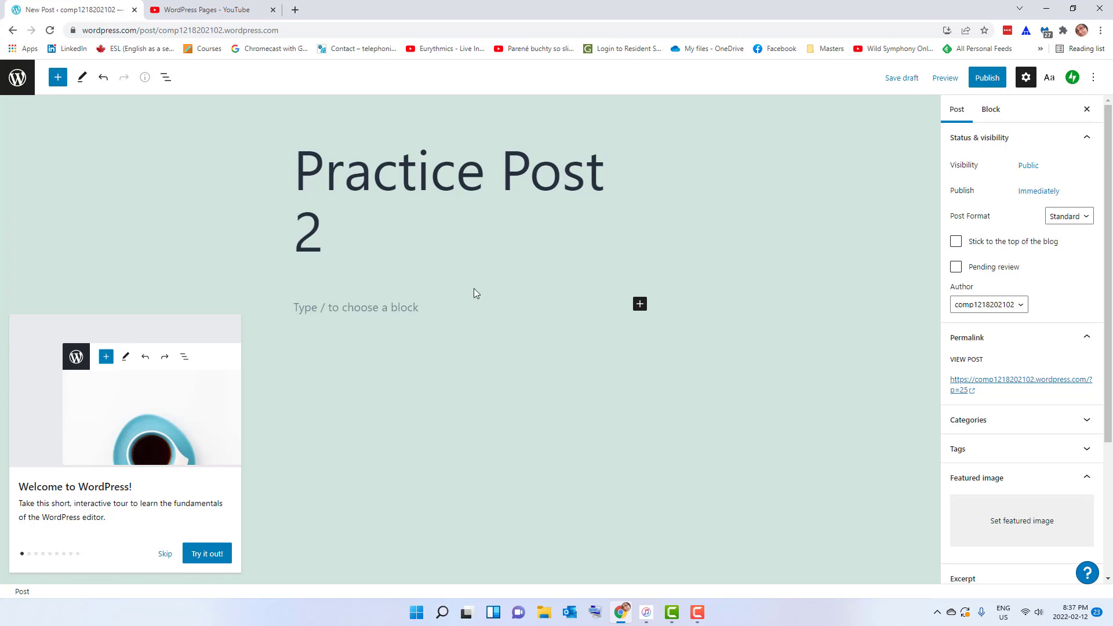
# - Write "How do you like me now?" as the post's body paragraph
pyautogui.click(434, 305)
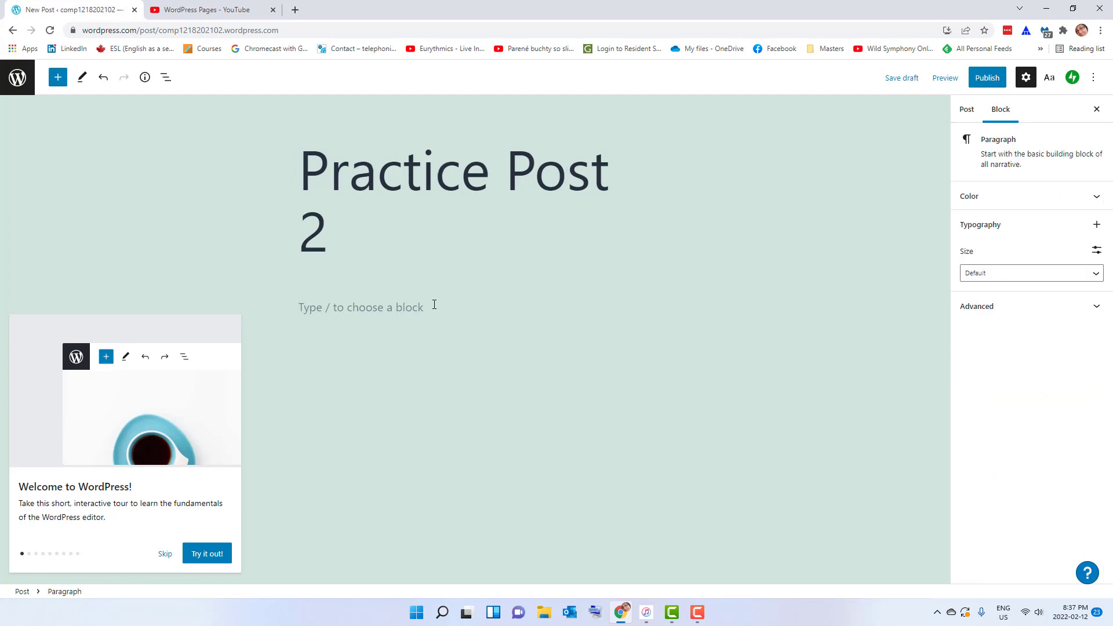
pyautogui.write('How do ou like me ')
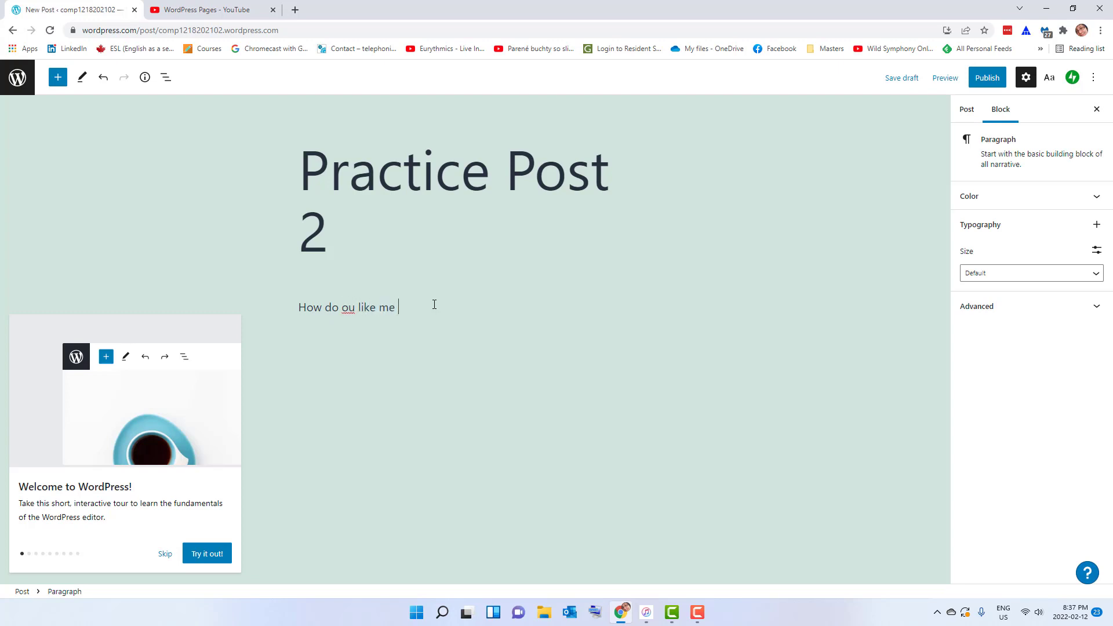
pyautogui.write('now')
pyautogui.write('y')
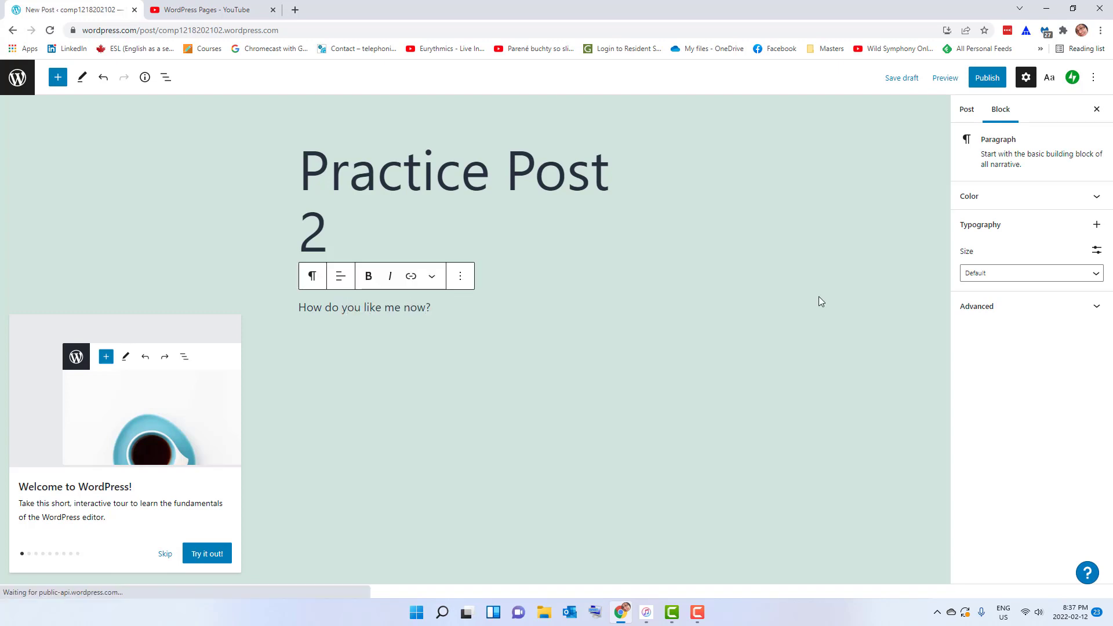
# - Publish Practice Post 2 immediately with public visibility, leaving it unpinned from the top of the blog, and confirm the pre-publish check
pyautogui.click(968, 110)
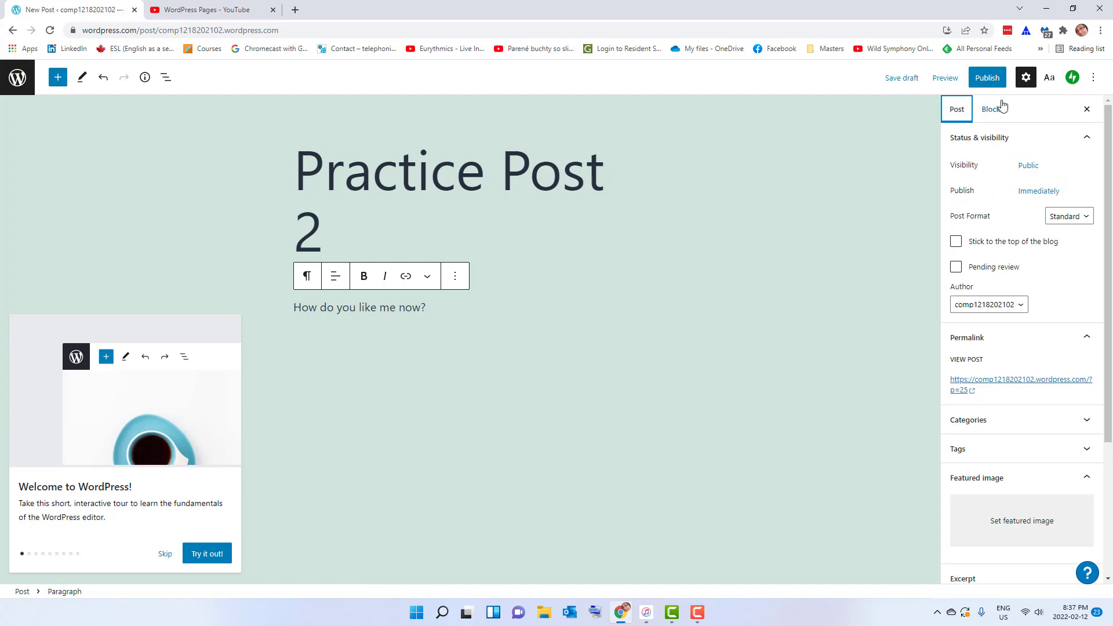
pyautogui.click(985, 82)
pyautogui.click(985, 85)
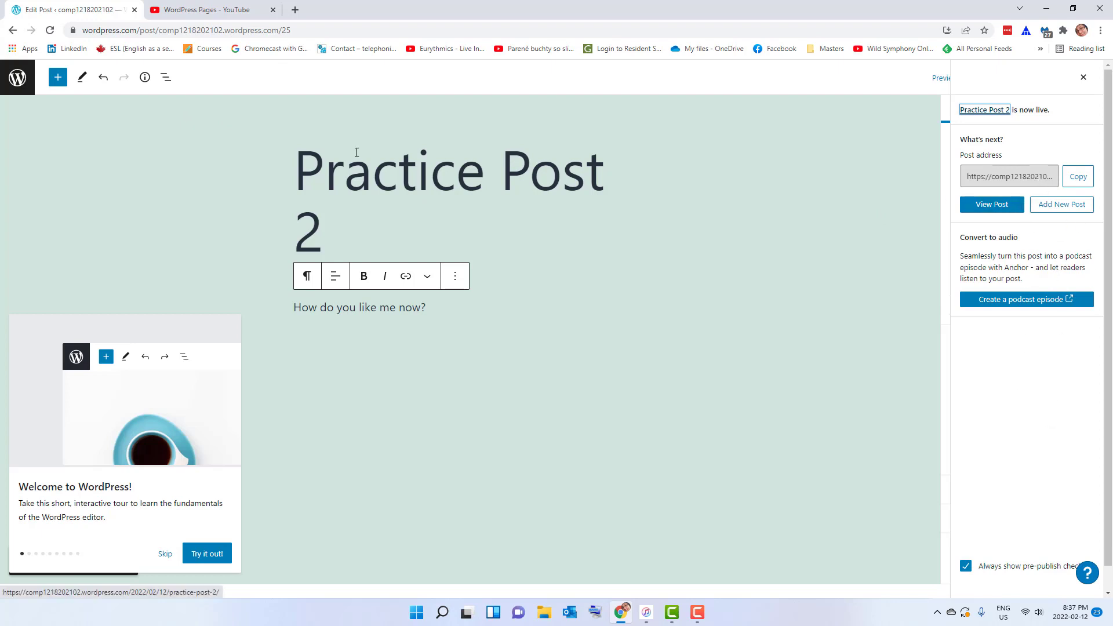
# - Return to the posts list, preview the site, and load its live front page at comp1218202102.wordpress.com
pyautogui.click(19, 80)
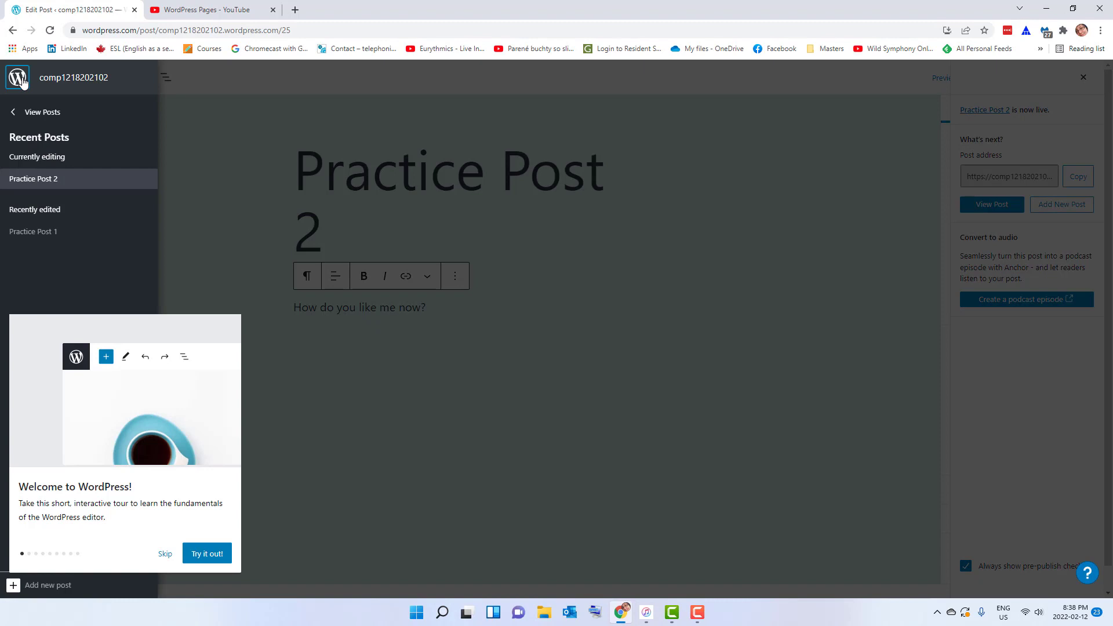
pyautogui.click(36, 114)
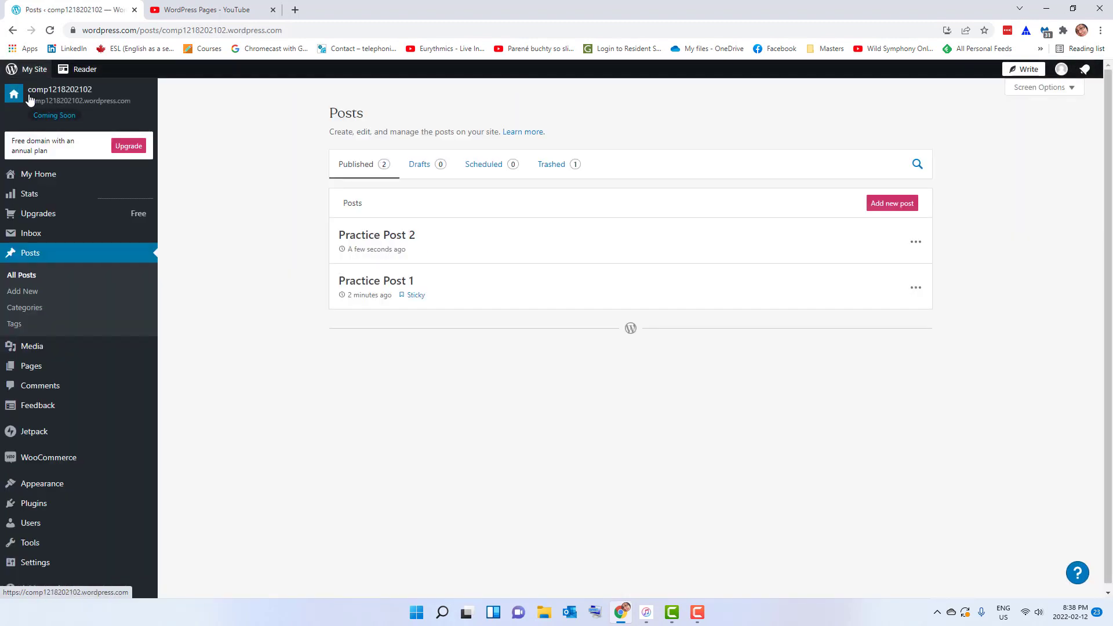
pyautogui.click(30, 100)
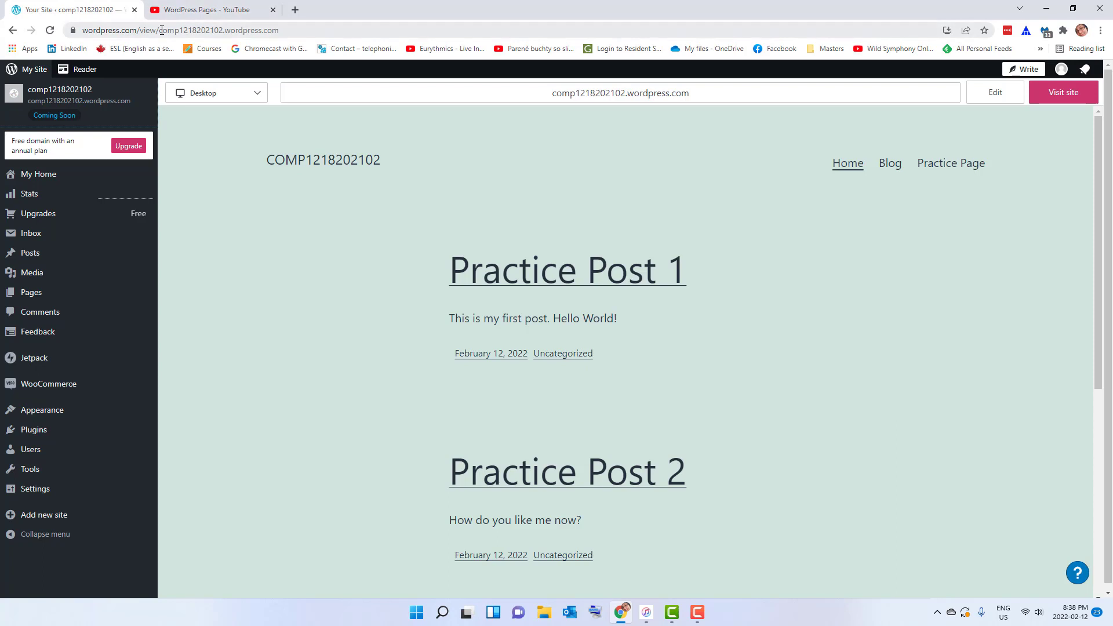
pyautogui.moveTo(82, 30); pyautogui.dragTo(186, 31)
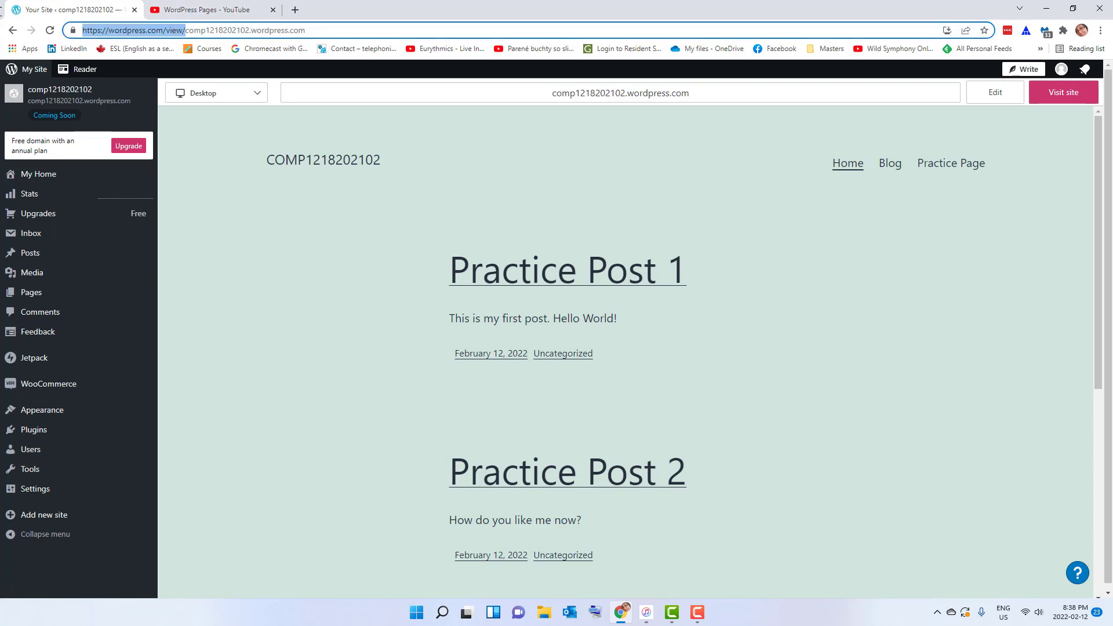
pyautogui.press('BackSpace')
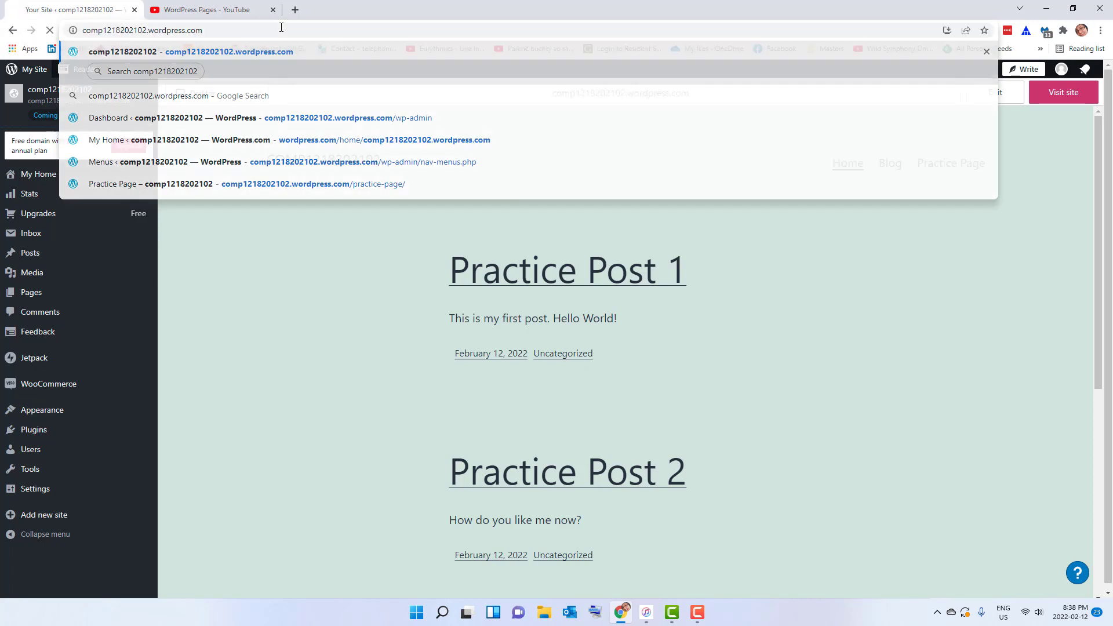
pyautogui.press('Return')
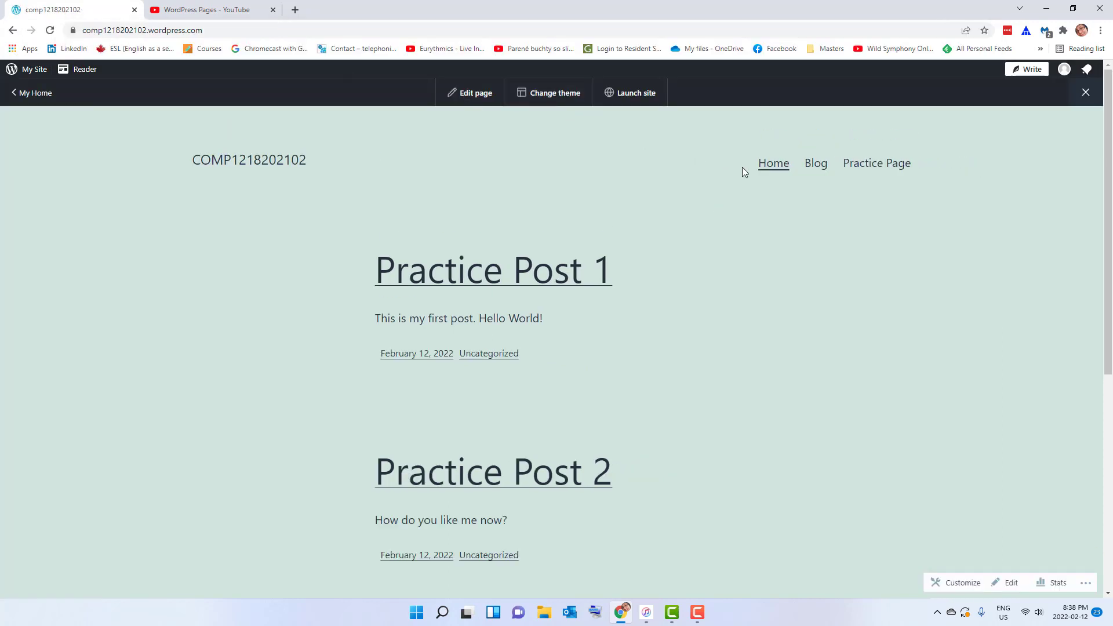
# - Open the live site's Blog page and examine the order of the Practice Post 1 and Practice Post 2 entries
pyautogui.click(773, 168)
pyautogui.click(816, 164)
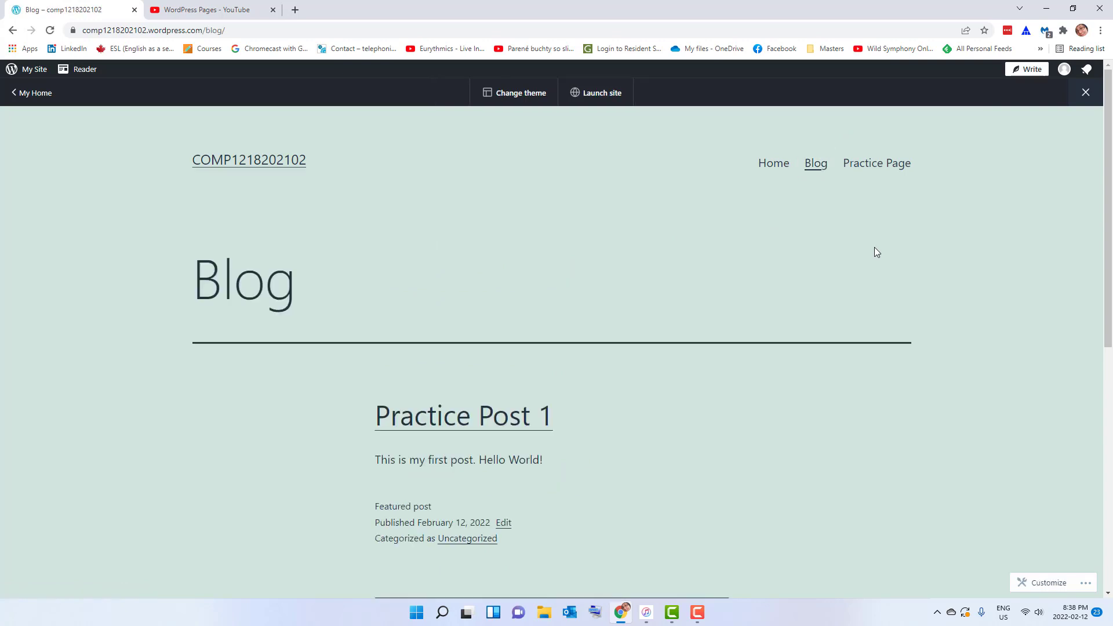
pyautogui.scroll(-4, 742, 277)
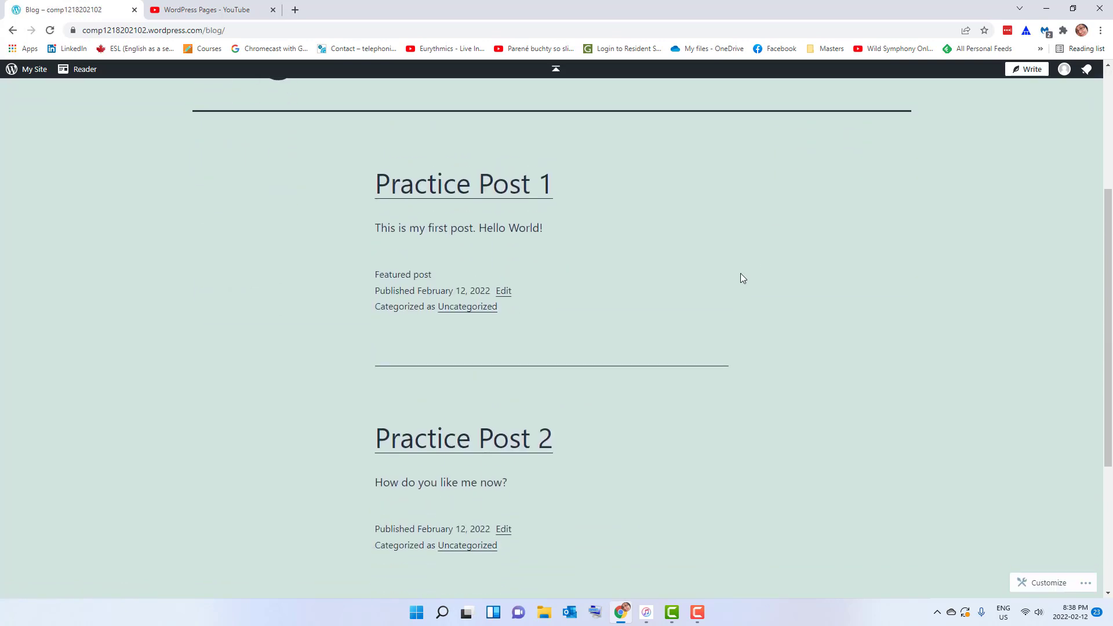
pyautogui.scroll(3, 741, 276)
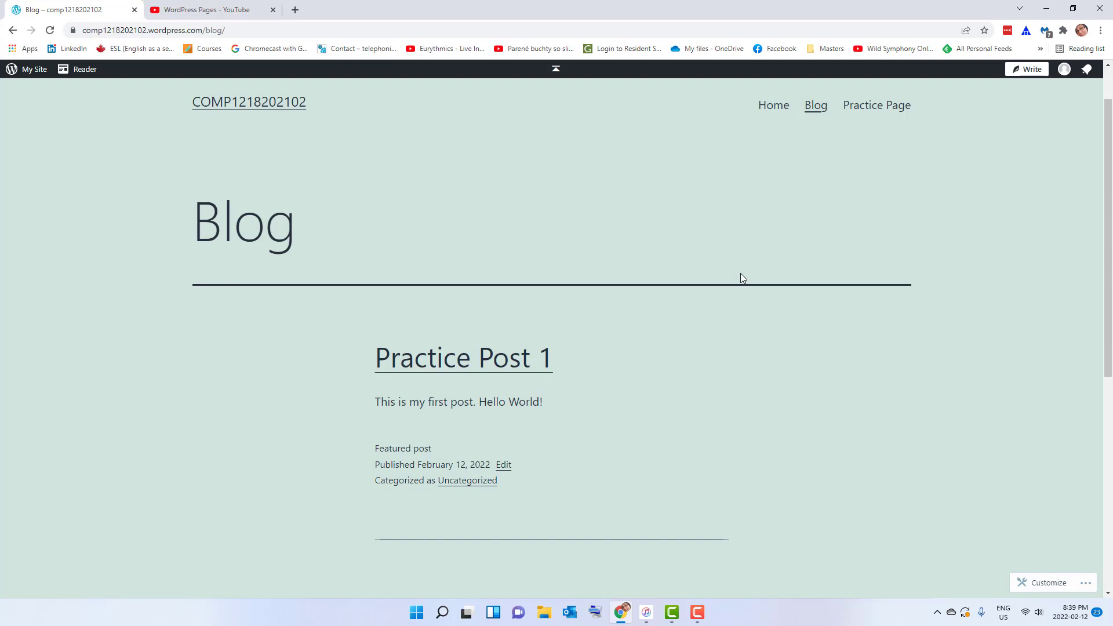
pyautogui.scroll(-2, 741, 278)
pyautogui.scroll(-2, 743, 312)
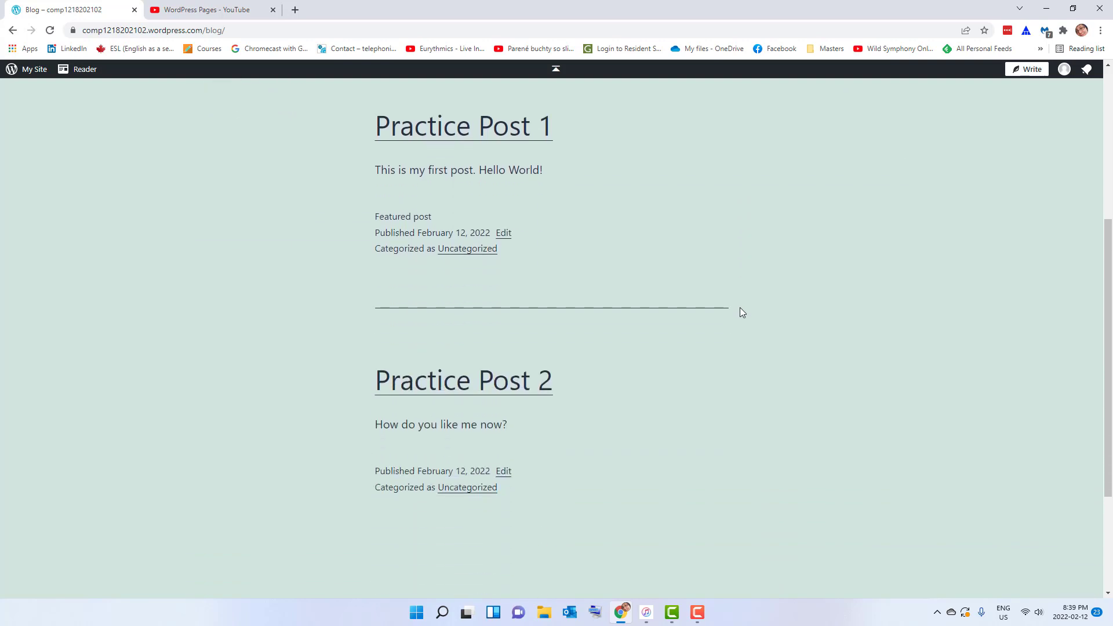
pyautogui.scroll(2, 743, 313)
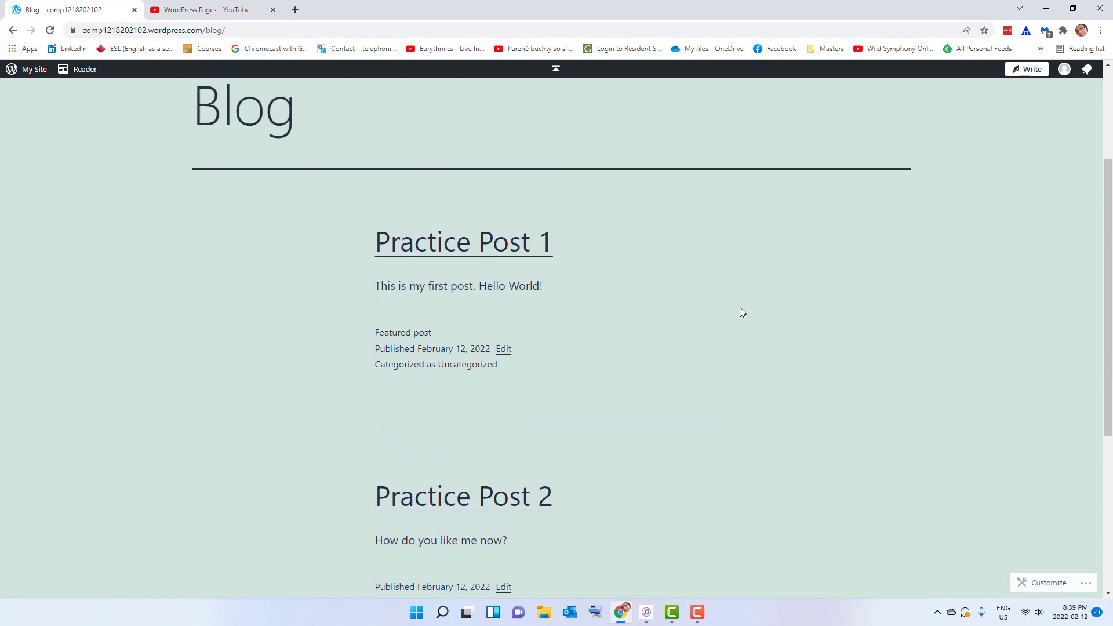
pyautogui.scroll(2, 740, 307)
pyautogui.scroll(1, 740, 307)
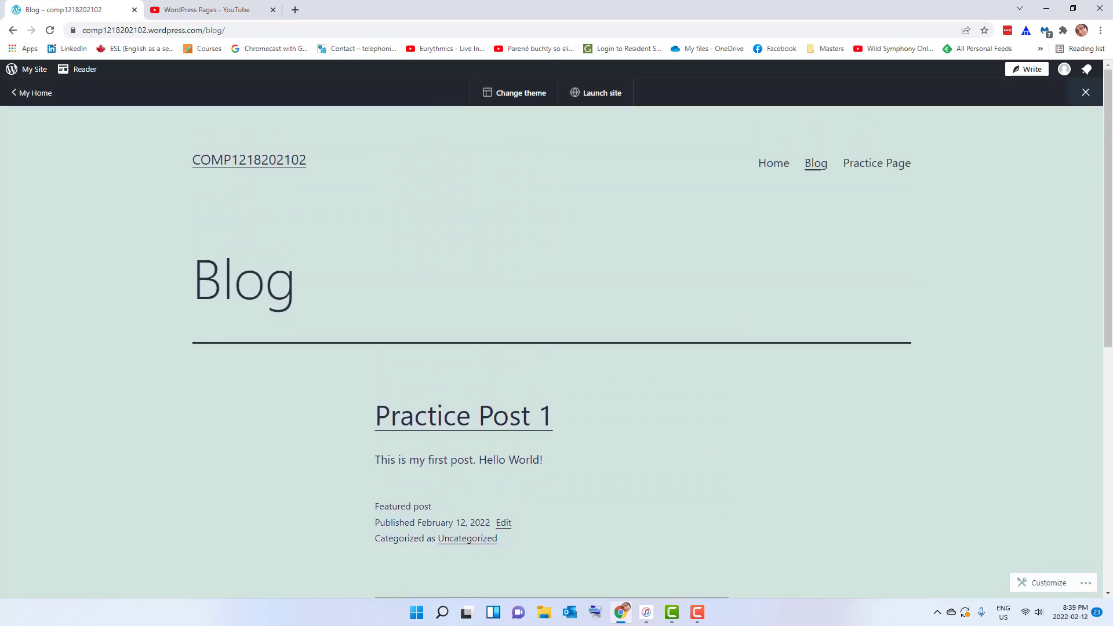
pyautogui.moveTo(697, 615)
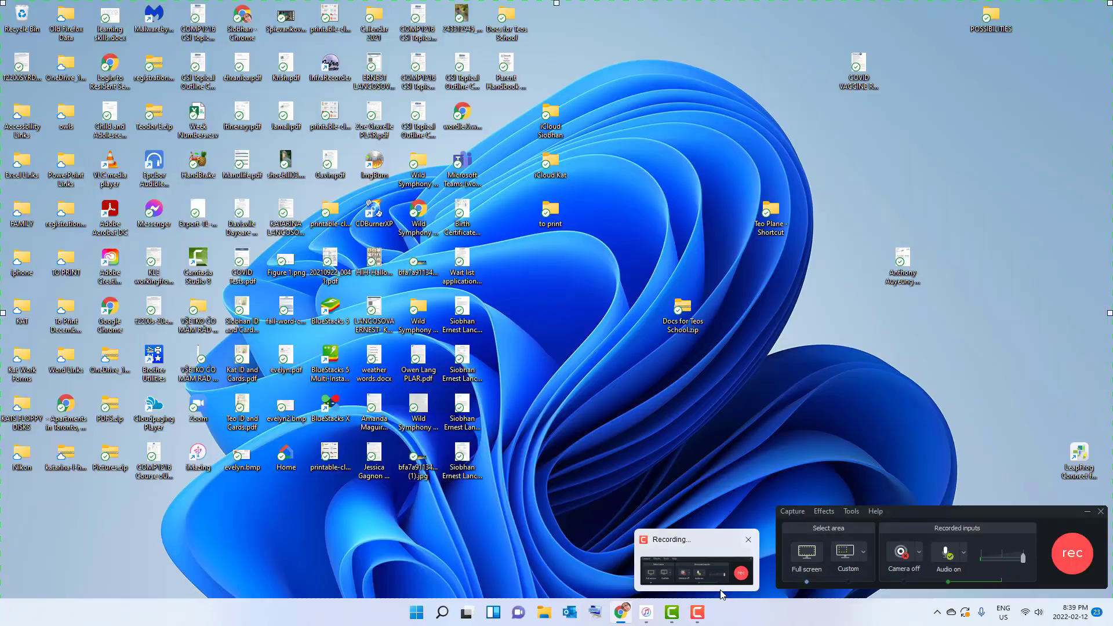